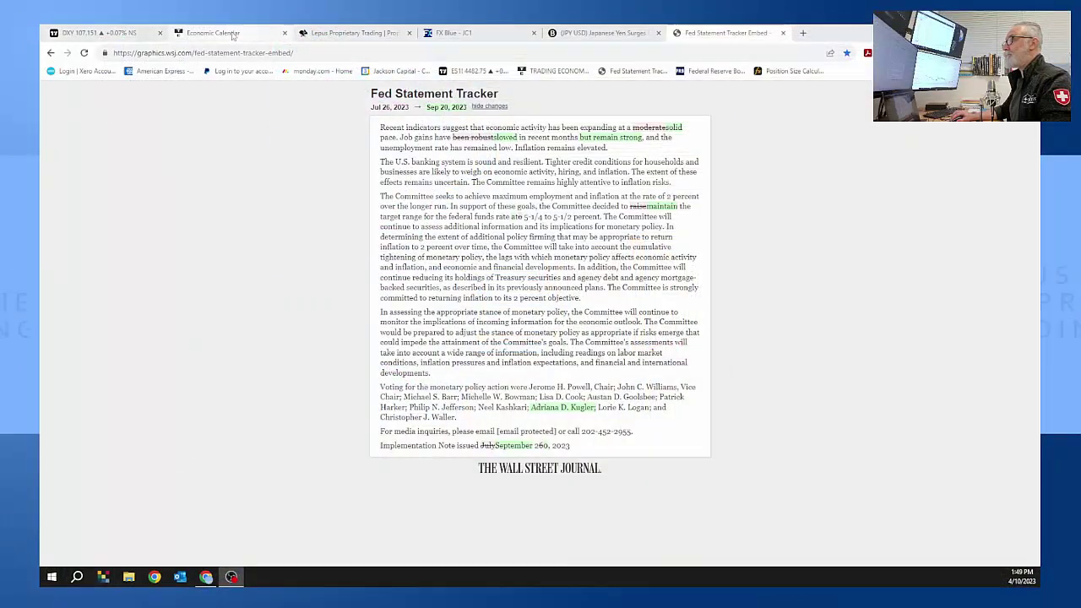
- Review the economic calendar's events for October 03 and 04 2023, including the RBA Interest Rate Decision
click(218, 33)
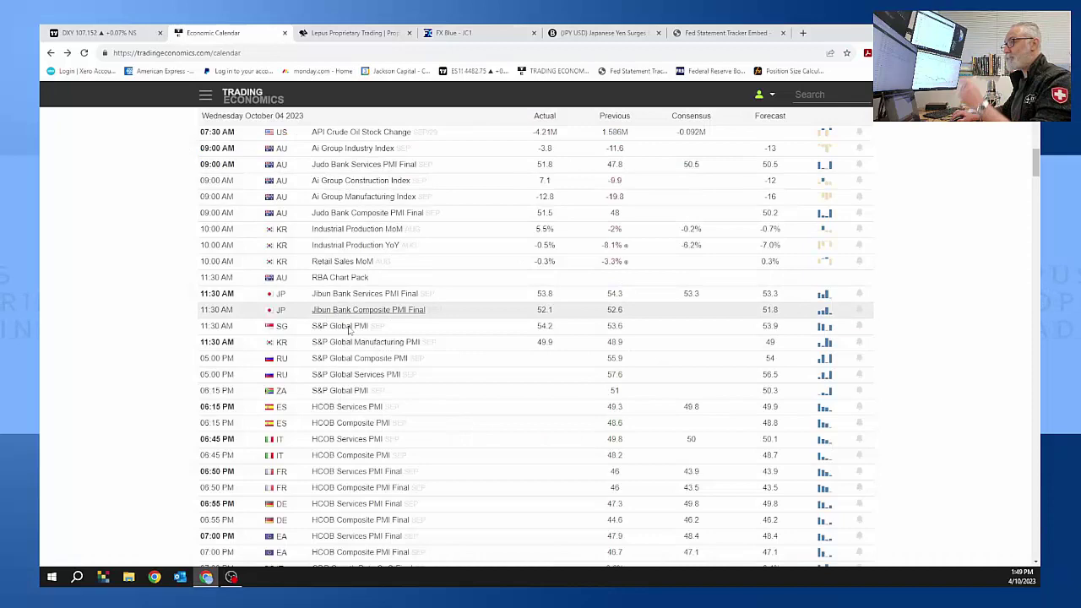
scroll(351, 336, up, 3)
scroll(350, 336, up, 6)
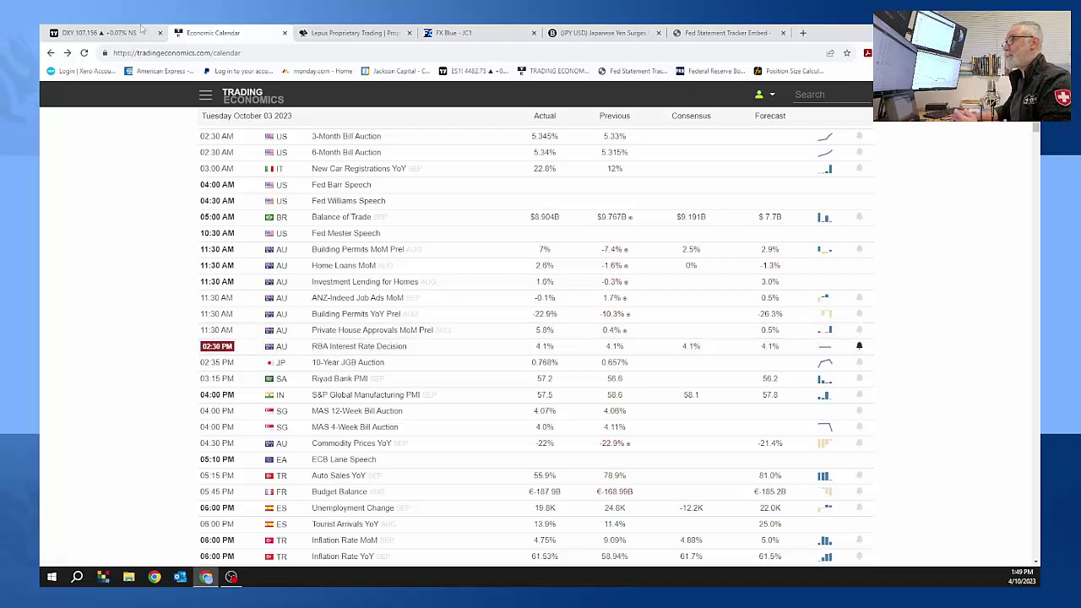
- Return to the DXY 4h chart, show the whole rising channel and dismiss both DE30EUR alert notifications
click(101, 33)
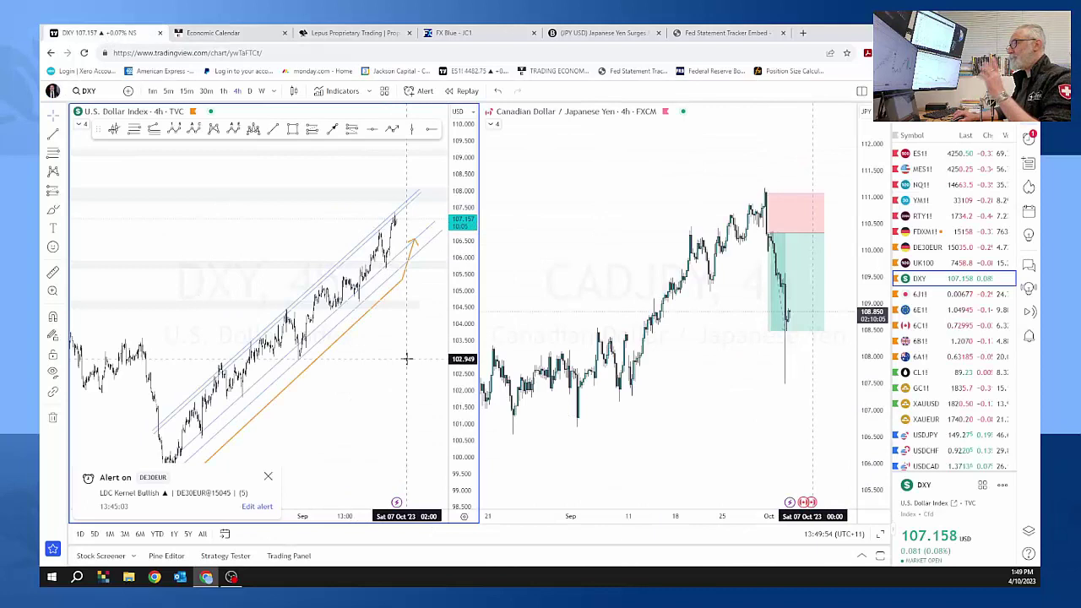
mouse_move(393, 377)
mouse_down()
mouse_move(398, 357)
mouse_move(379, 364)
mouse_up()
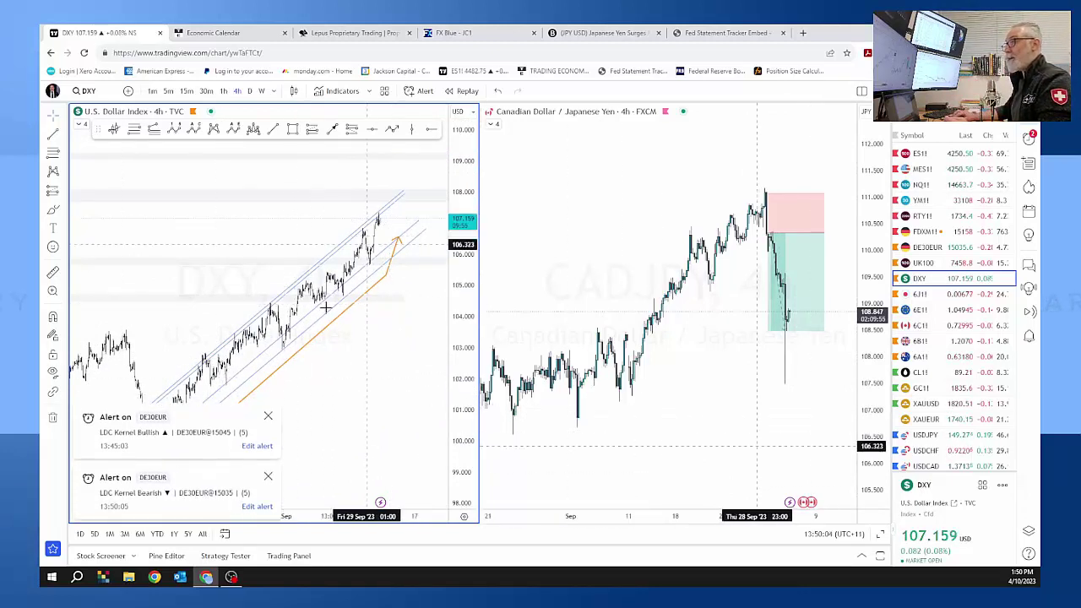
click(268, 416)
click(268, 476)
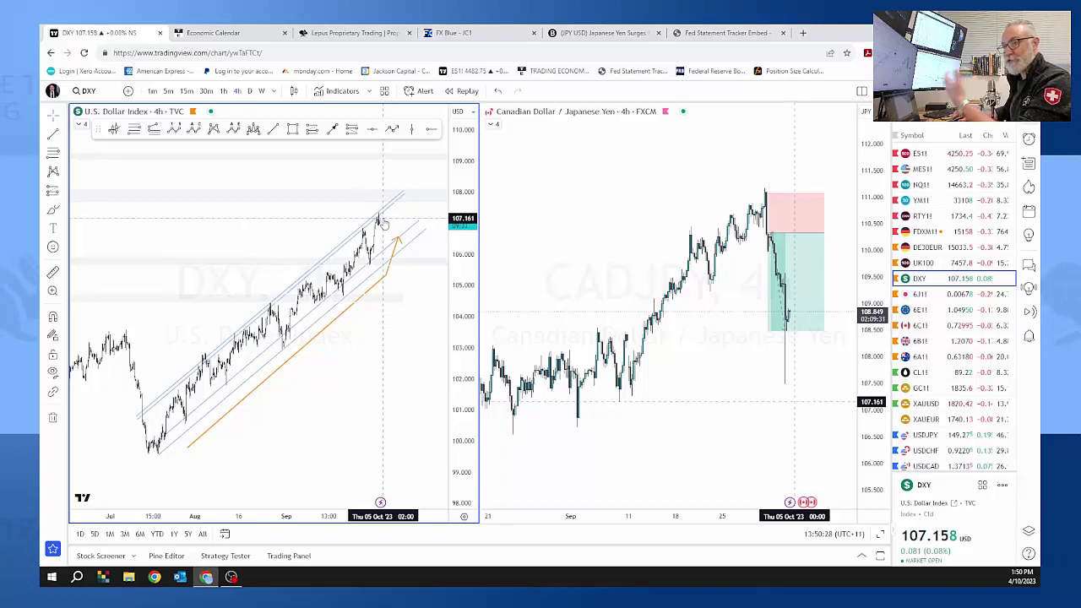
- Open the Bloomberg article on the yen surging amid intervention talk, pause its video and reload the page
click(723, 35)
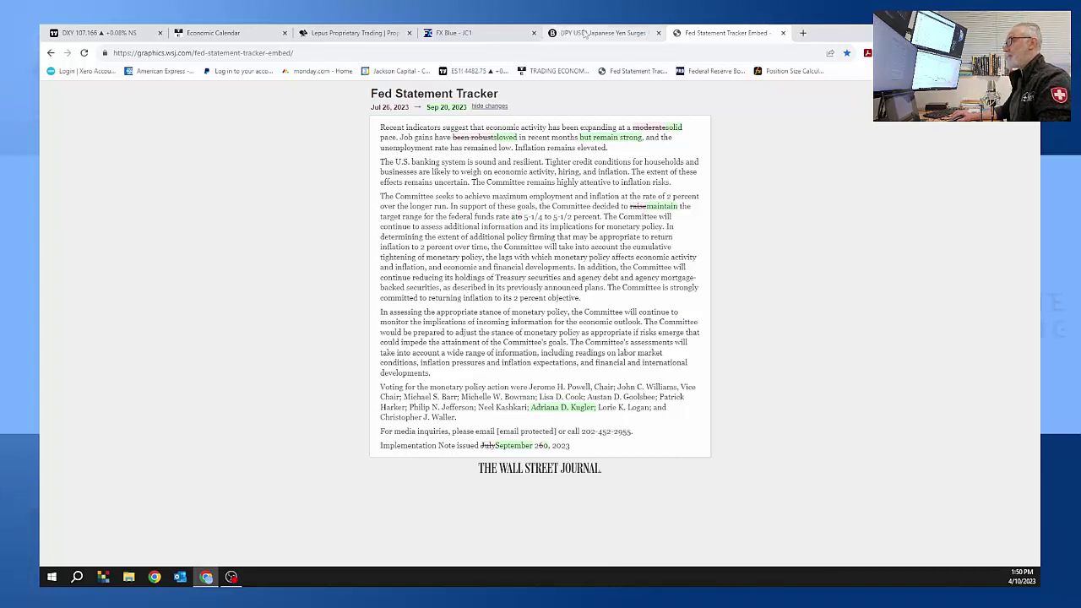
click(585, 32)
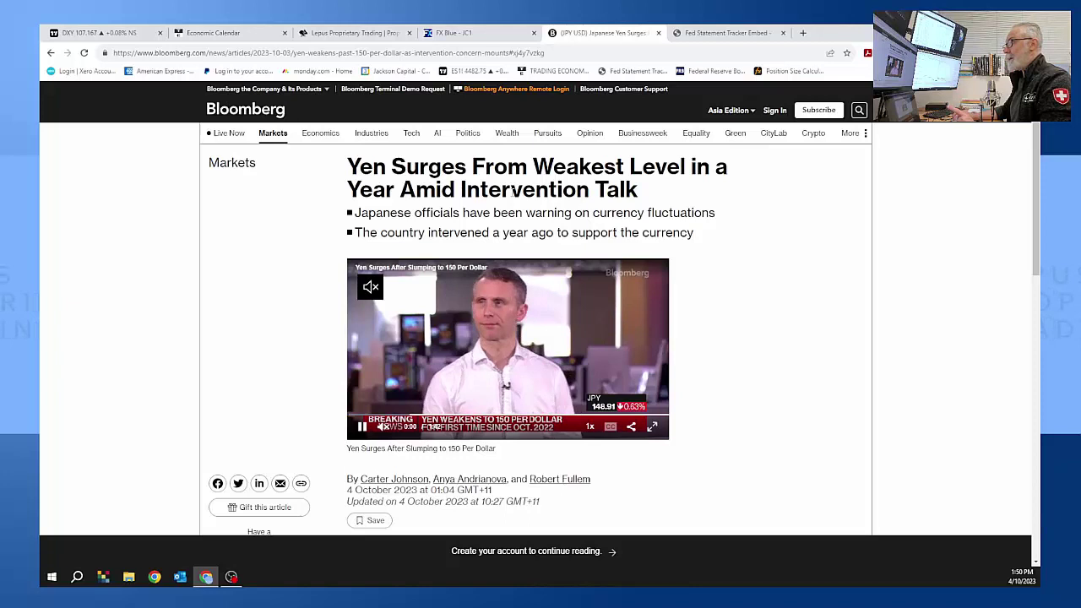
click(370, 287)
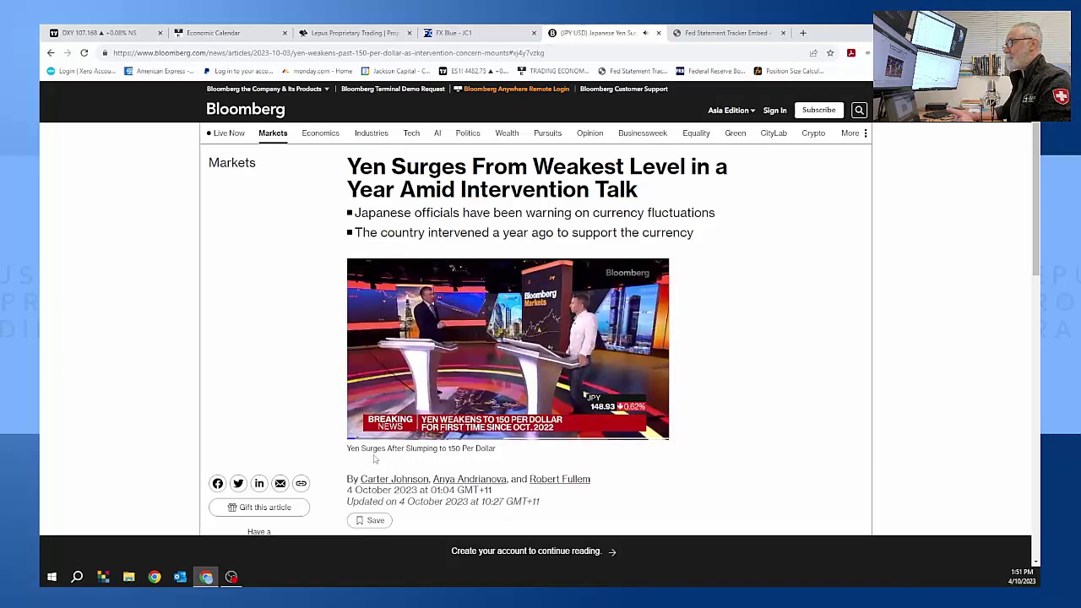
click(406, 338)
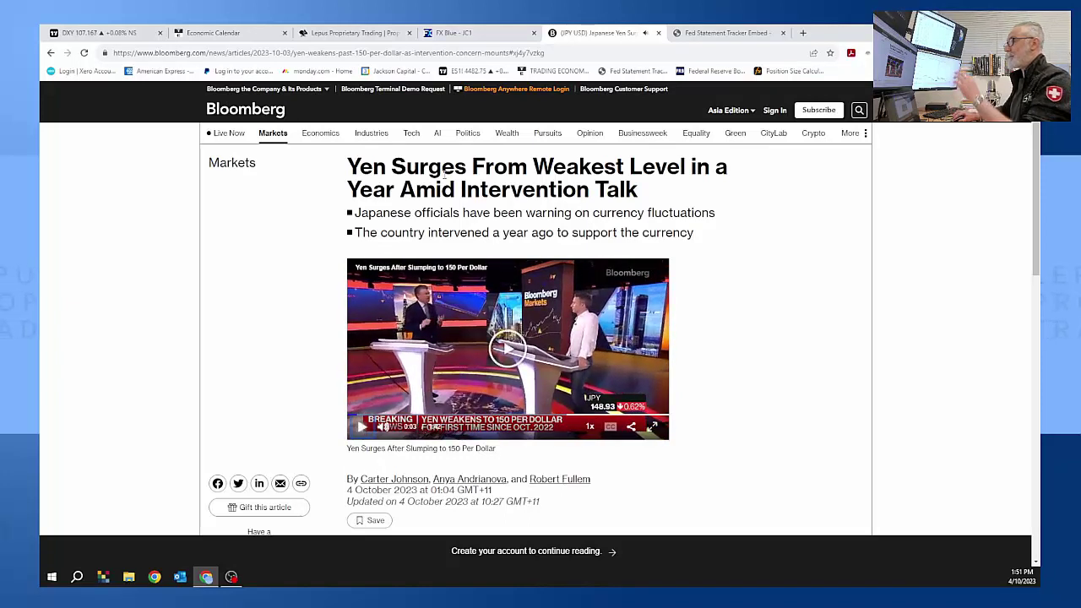
click(84, 54)
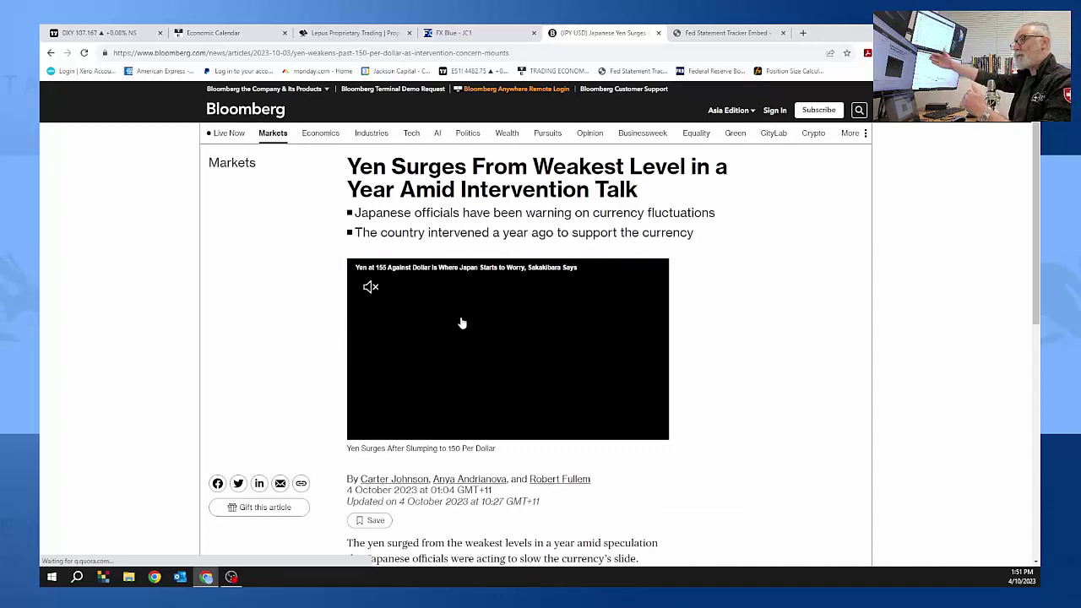
- Replace the DXY chart with USDJPY and compress its scales to show the levels above the 150.006 handle
click(89, 33)
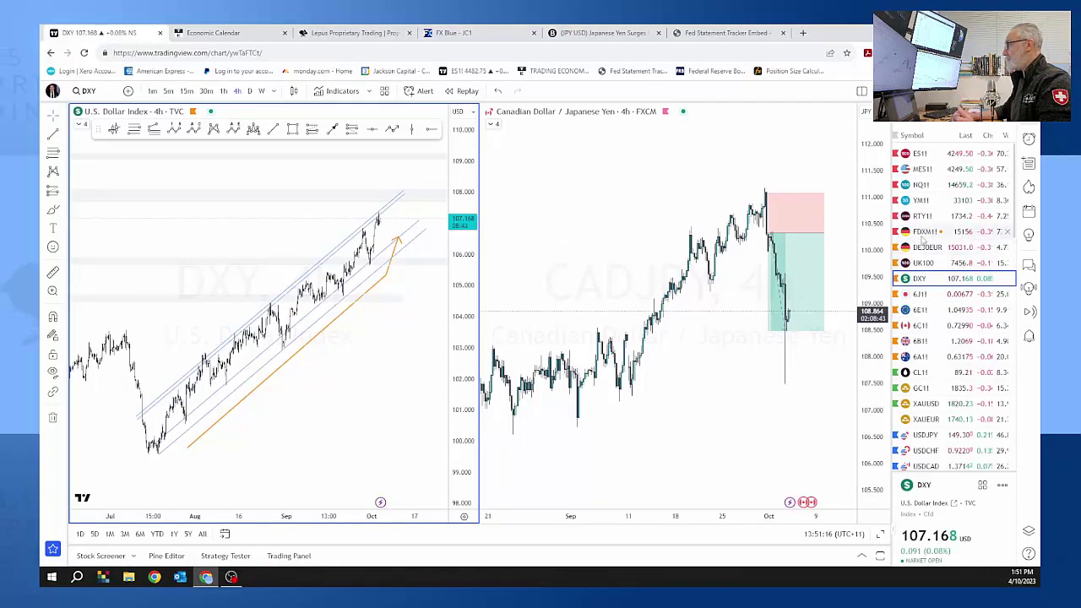
click(924, 435)
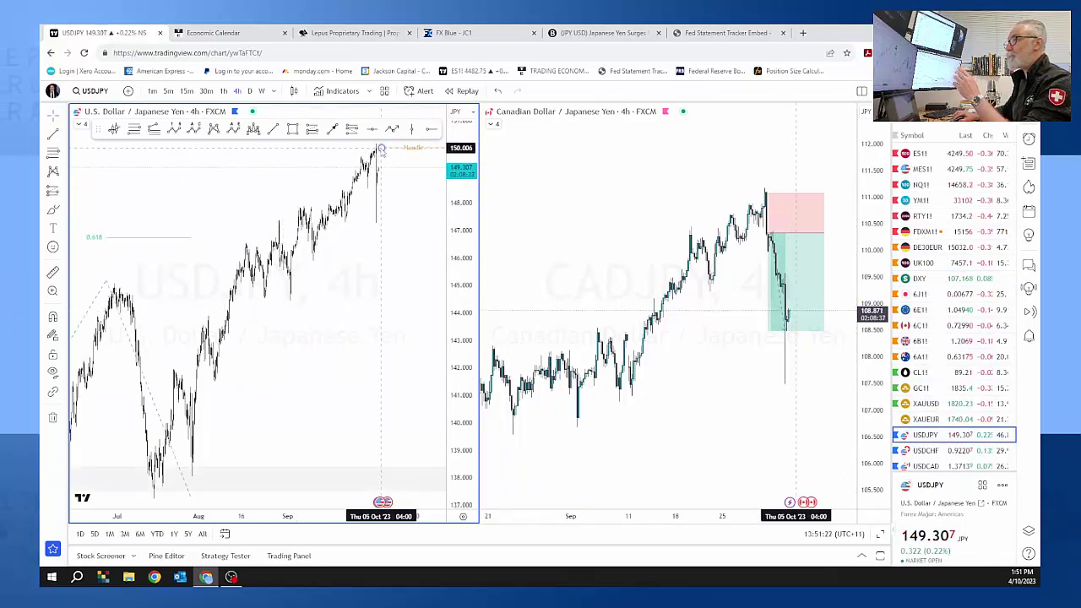
drag(461, 329, 461, 361)
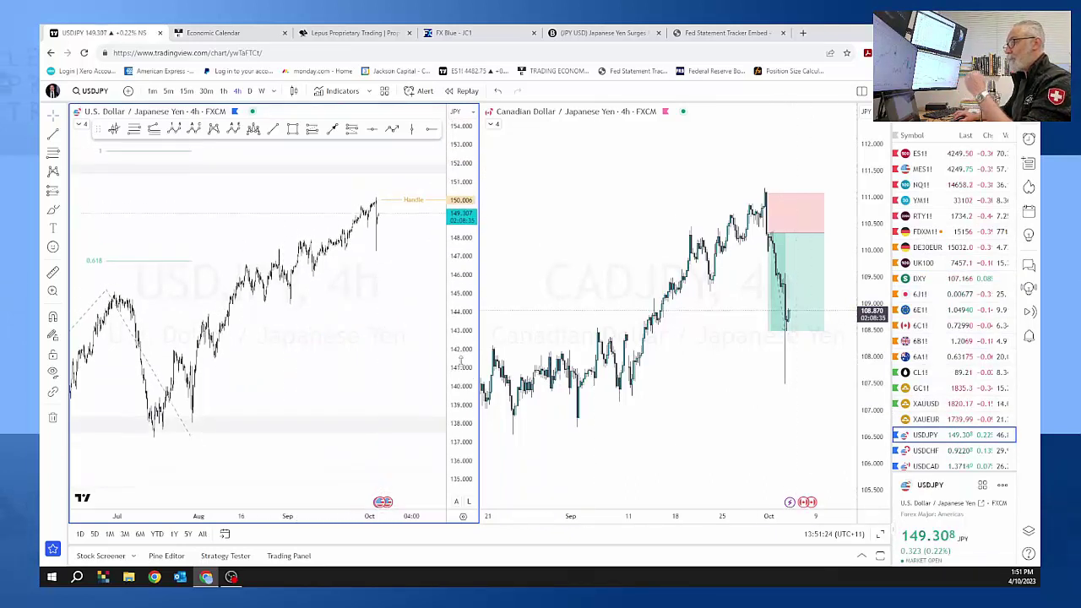
drag(461, 167, 427, 175)
scroll(420, 165, down, 3)
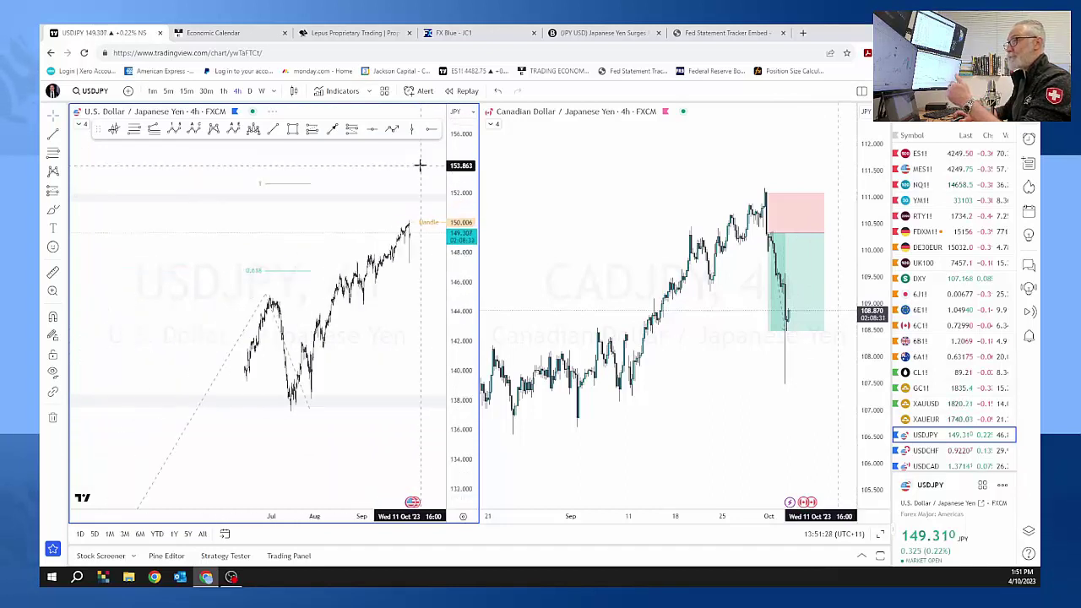
- Maximize the USDJPY chart and switch it to the daily timeframe, framing price action from 2022 through 2023
key(alt+Return)
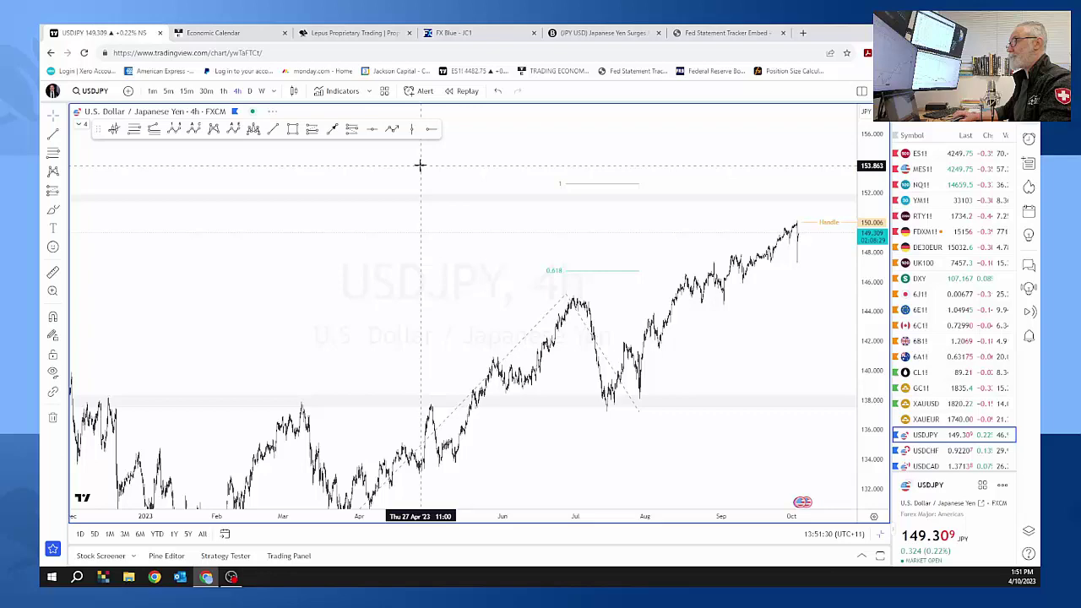
scroll(616, 294, down, 3)
drag(569, 319, 544, 239)
click(249, 91)
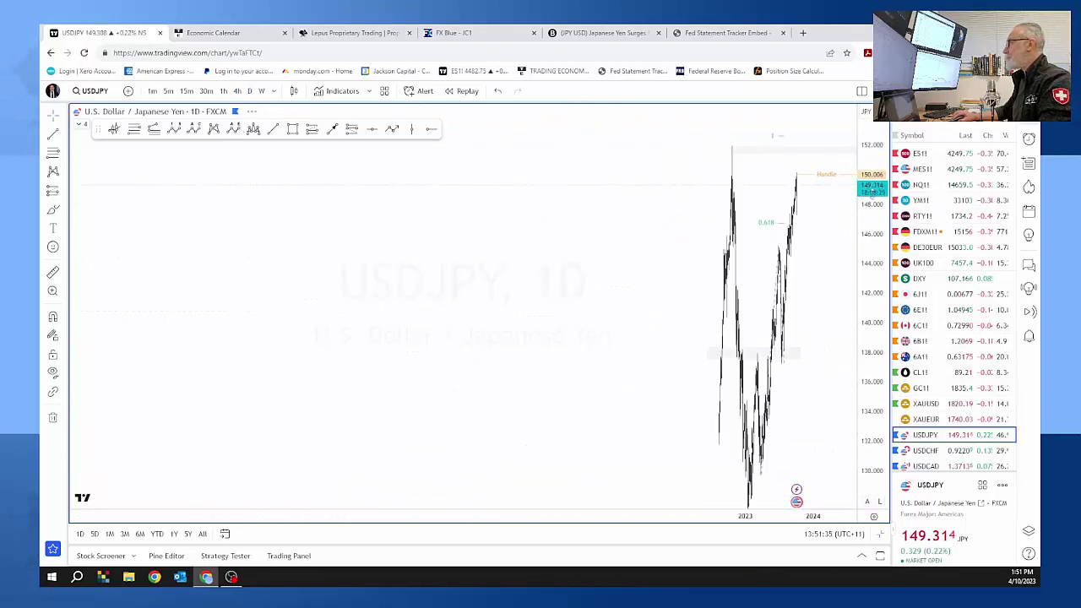
drag(851, 418, 251, 198)
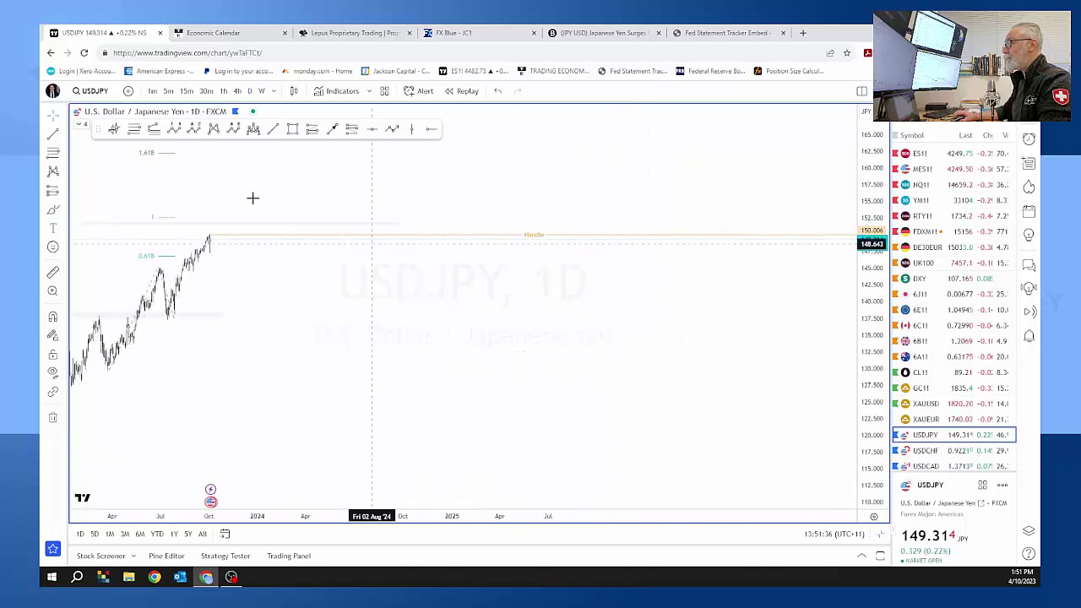
drag(183, 184, 492, 211)
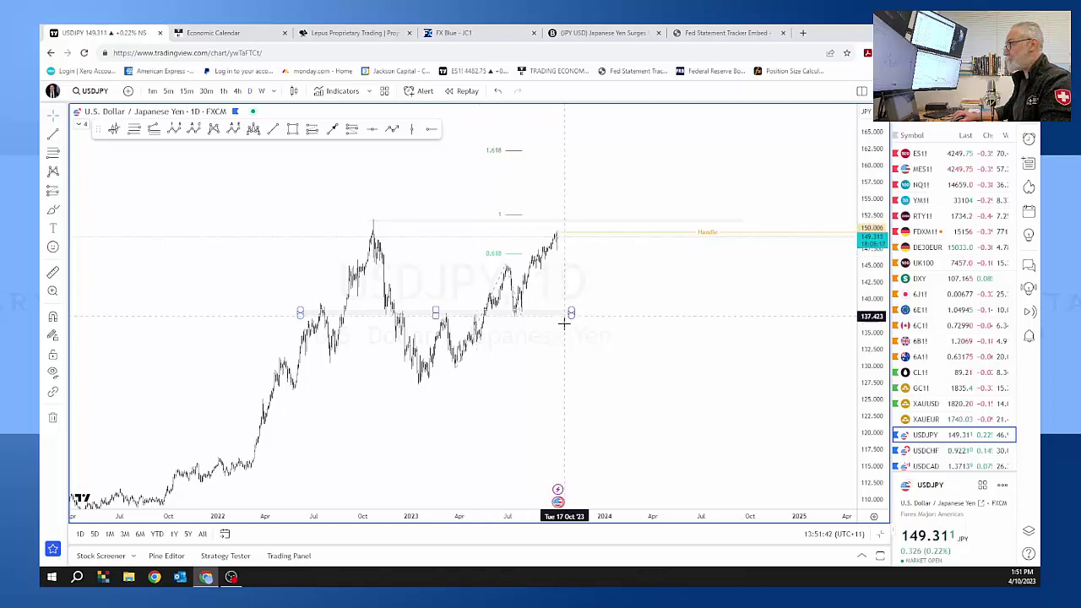
- Switch the USDJPY chart to the weekly timeframe and frame its price history from the 1980s to the 2011 low
scroll(630, 354, down, 3)
scroll(379, 222, left, 3)
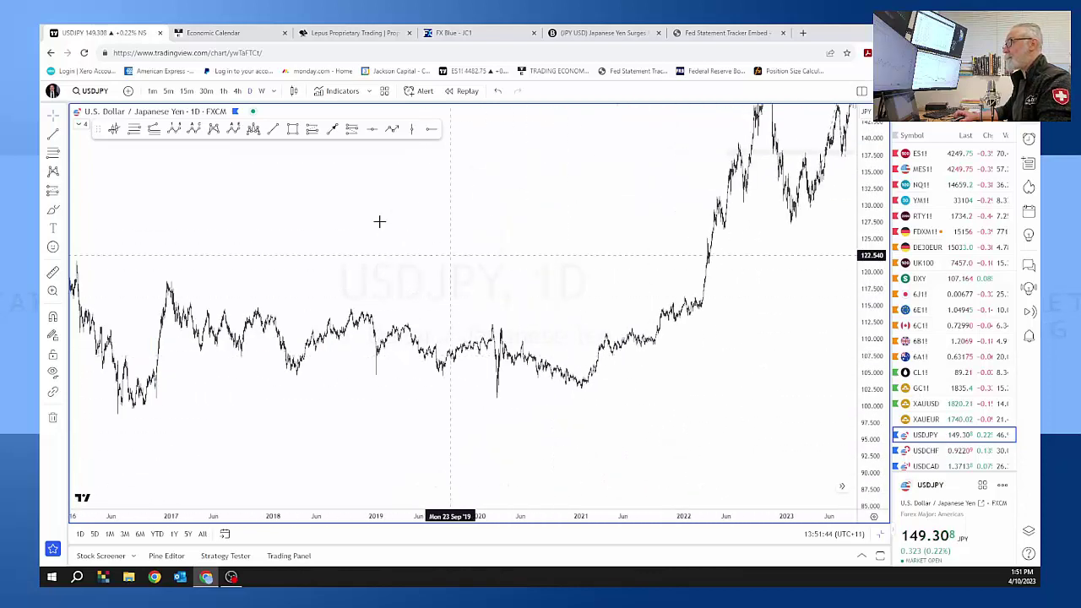
click(262, 91)
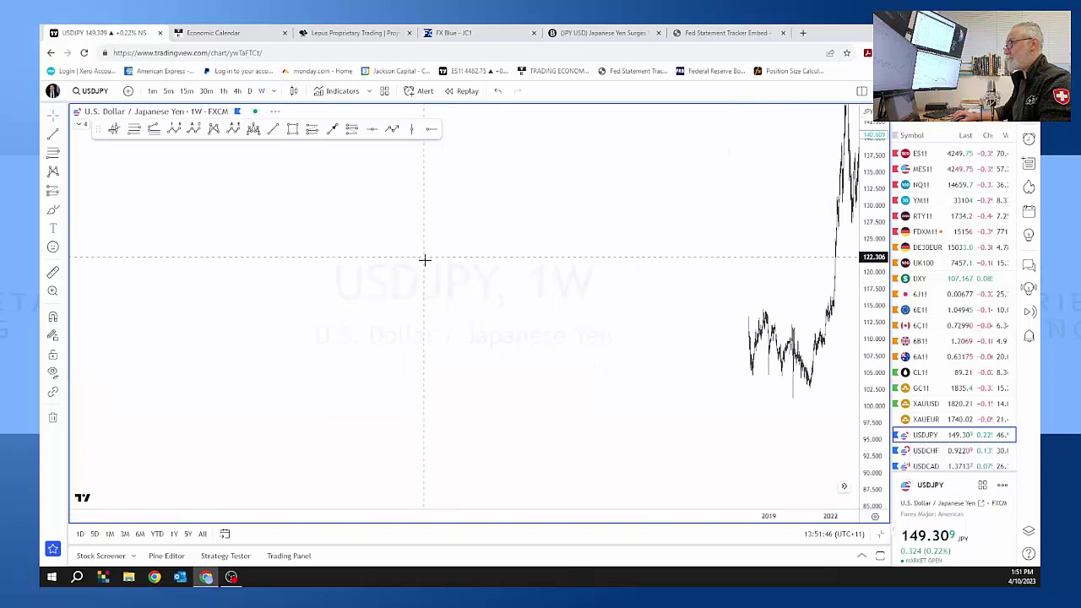
drag(871, 282, 870, 388)
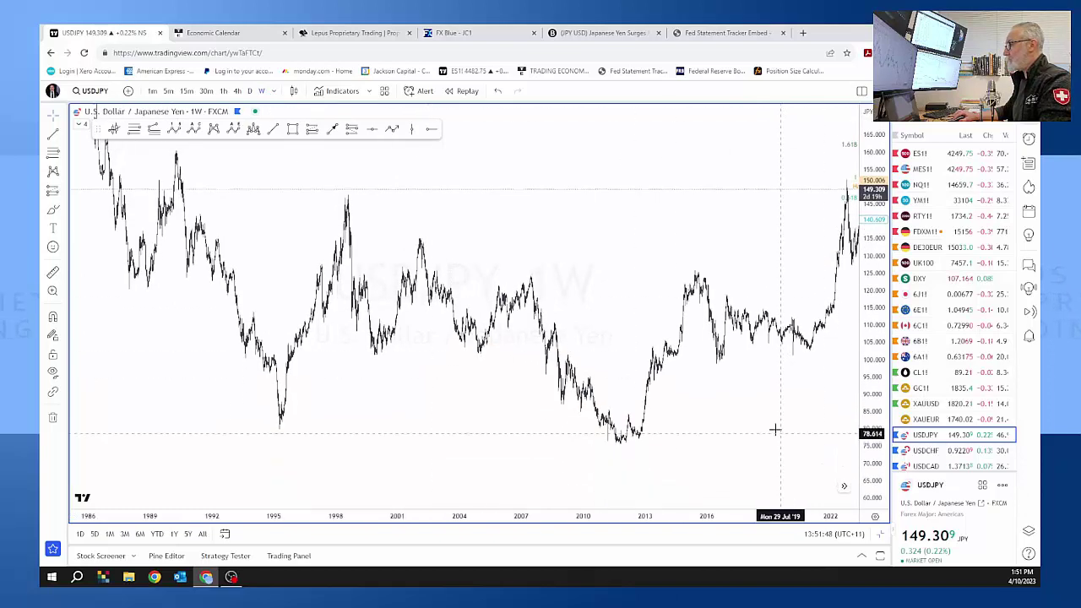
drag(779, 430, 760, 403)
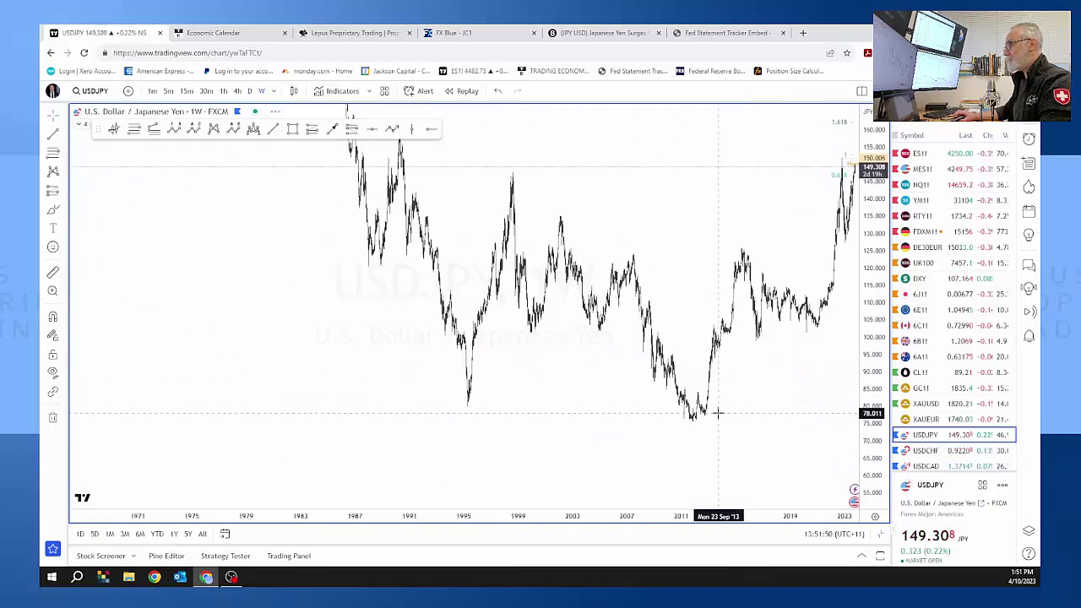
scroll(639, 427, up, 5)
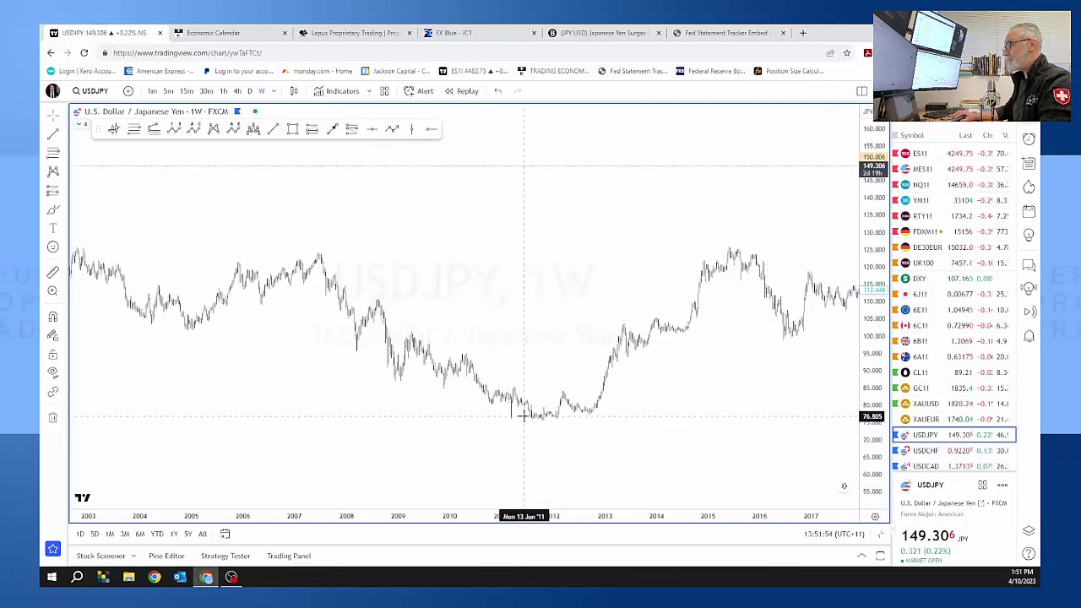
- Examine the weekly USDJPY candles around the March 2011 spike low
scroll(523, 415, up, 3)
scroll(515, 413, up, 2)
scroll(253, 384, up, 2)
drag(253, 384, 632, 366)
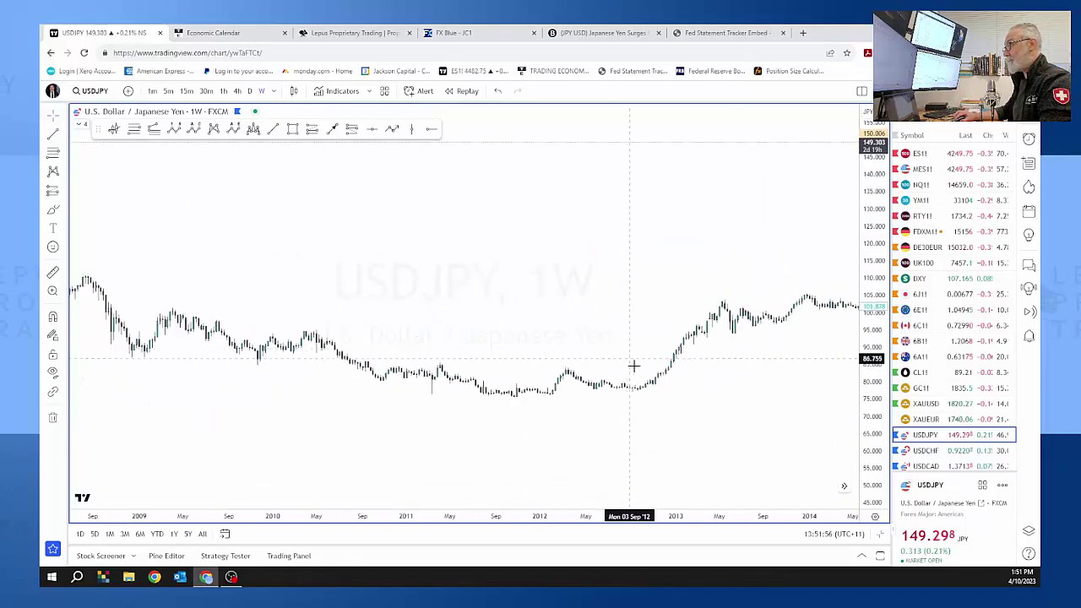
drag(868, 409, 557, 271)
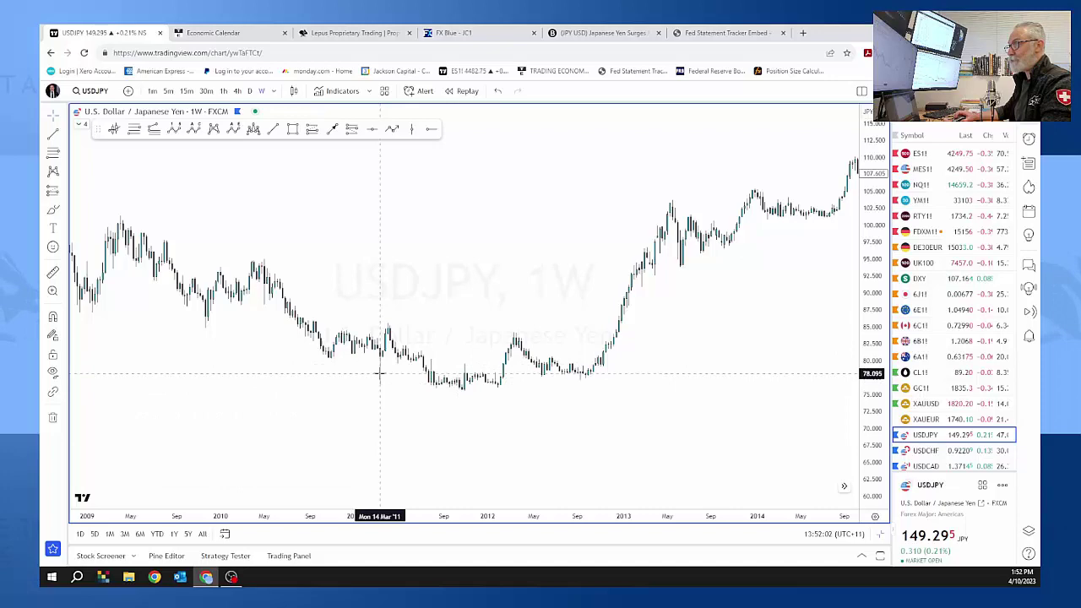
scroll(354, 397, up, 2)
drag(322, 420, 622, 405)
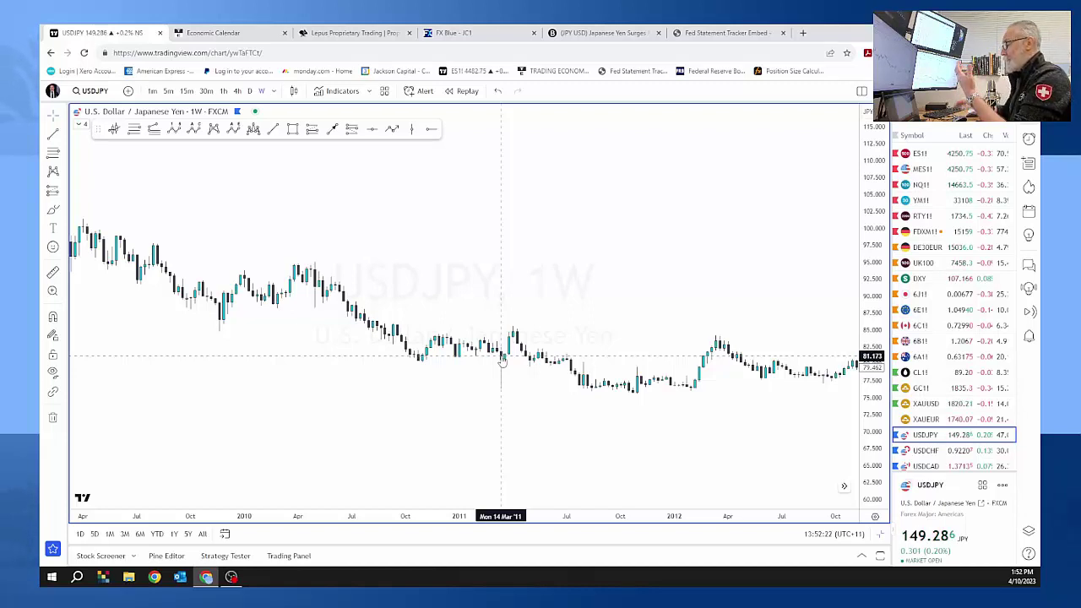
- Go back from the Bloomberg yen article to the Bloomberg Asia home page to check the yen intervention headlines
click(616, 34)
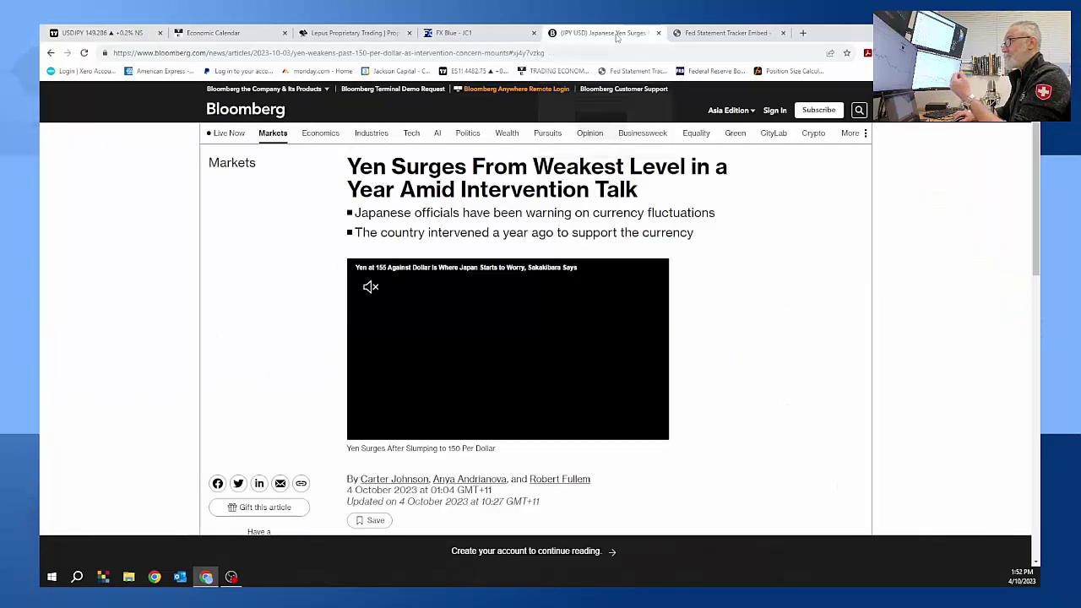
click(51, 53)
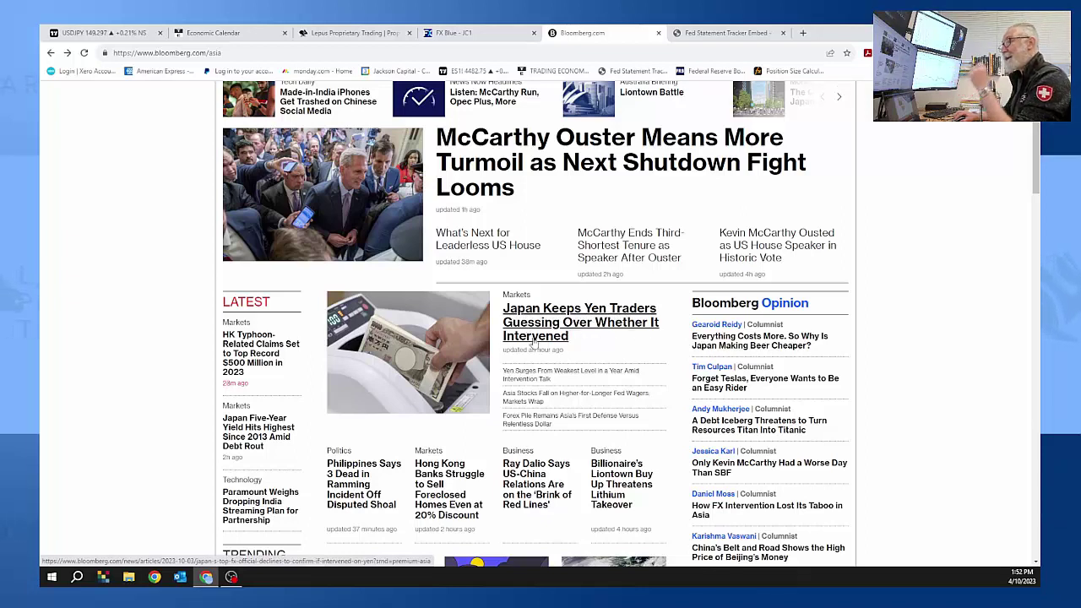
- Return to the weekly USDJPY chart and examine price from 2014 to the present against the 1 and 1.618 extension levels
click(99, 32)
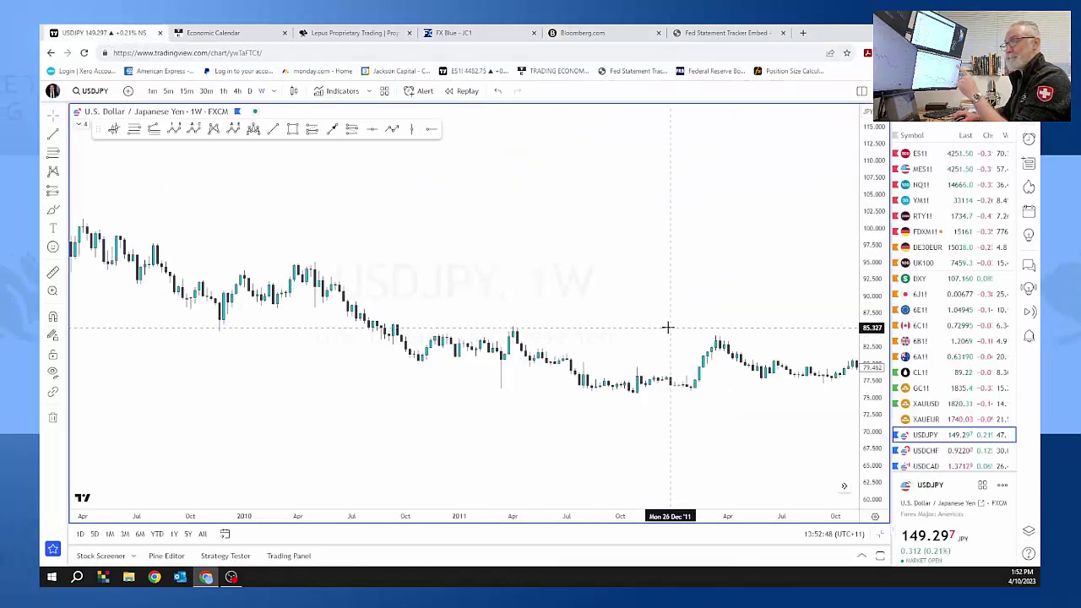
scroll(667, 327, down, 4)
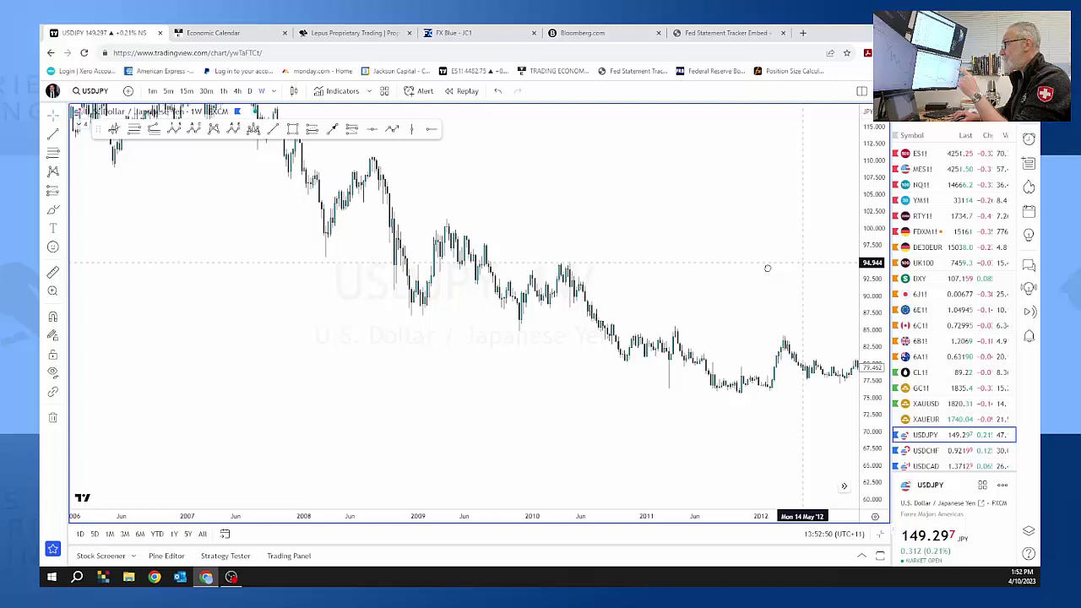
drag(765, 267, 338, 433)
scroll(338, 433, down, 4)
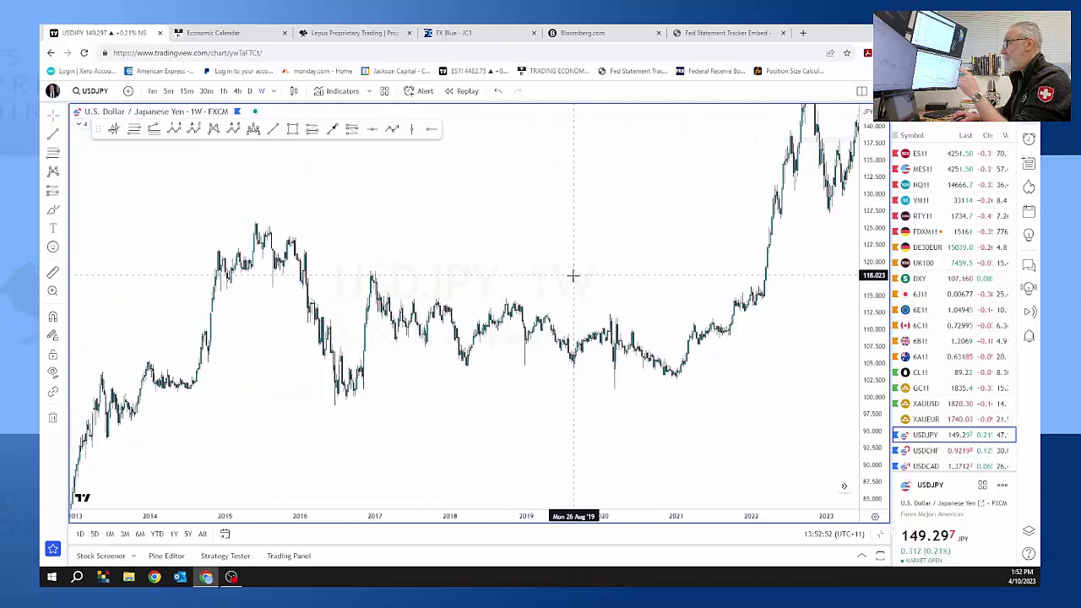
drag(673, 227, 655, 342)
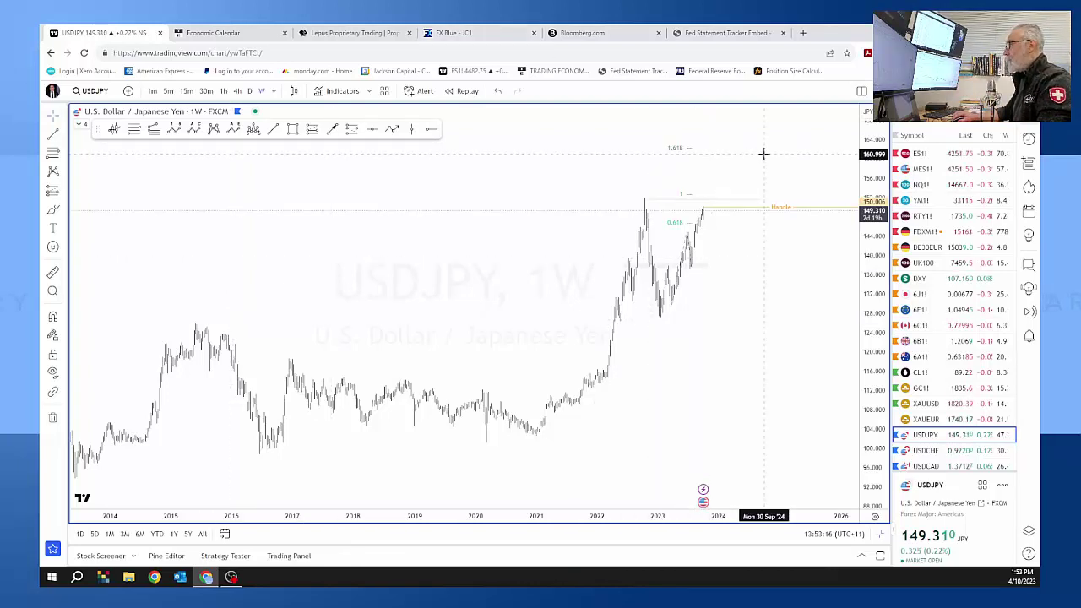
- Restore the split chart layout, then maximize the CADJPY 4h chart and show its prices back to September 2022
key(alt+Return)
drag(349, 282, 462, 282)
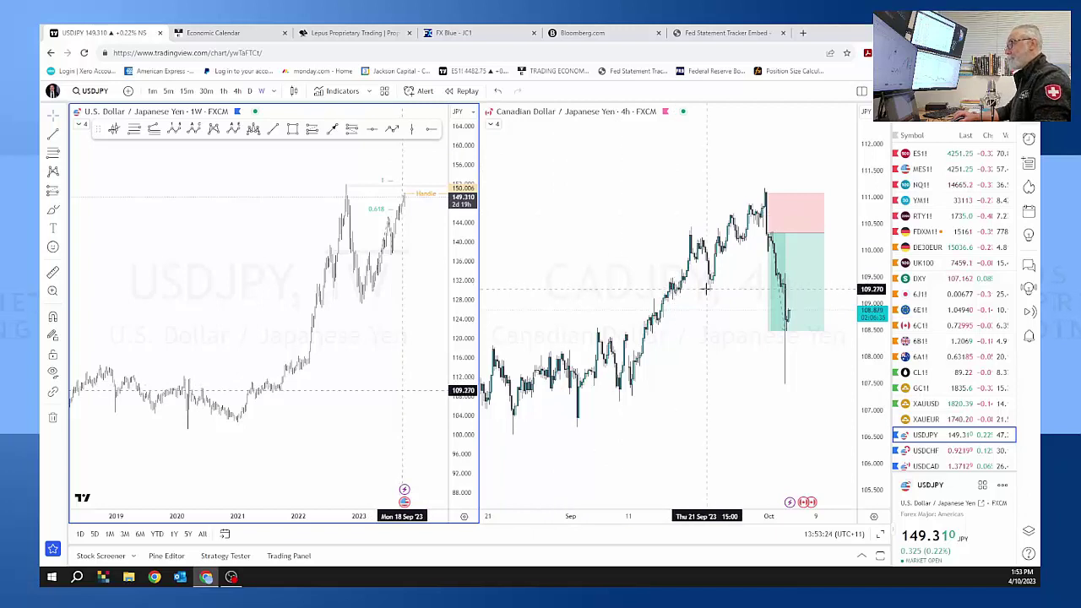
click(663, 216)
key(alt+Return)
scroll(663, 214, down, 5)
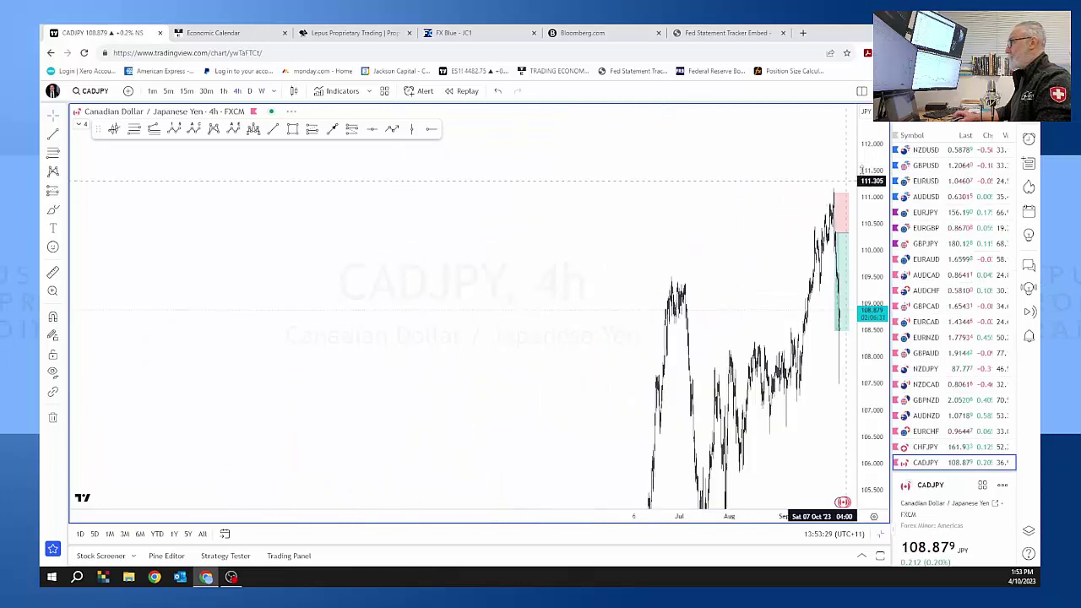
drag(861, 289, 717, 306)
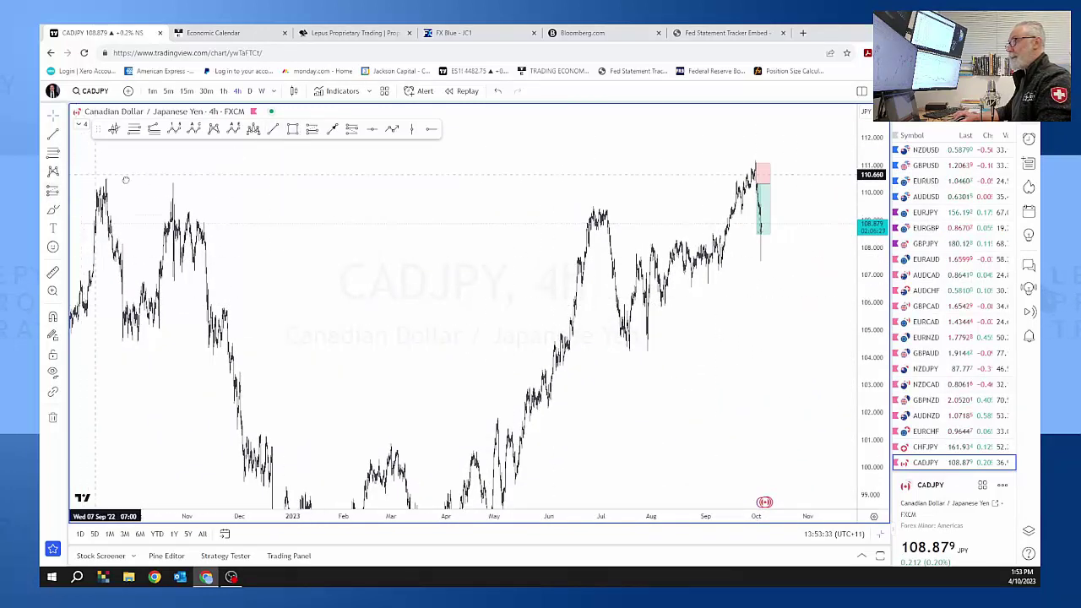
- Draw a rectangle zone on the CADJPY 4h chart from about 110.0 to 110.6, spanning 31 August 2022 to 17 October 2023
drag(124, 177, 277, 143)
click(293, 129)
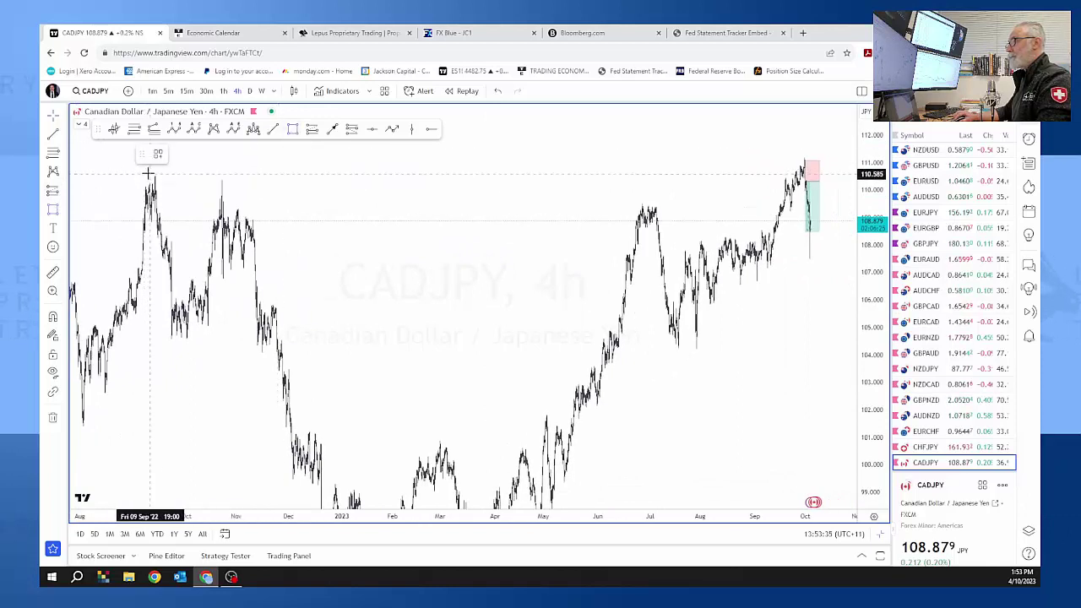
drag(148, 173, 832, 189)
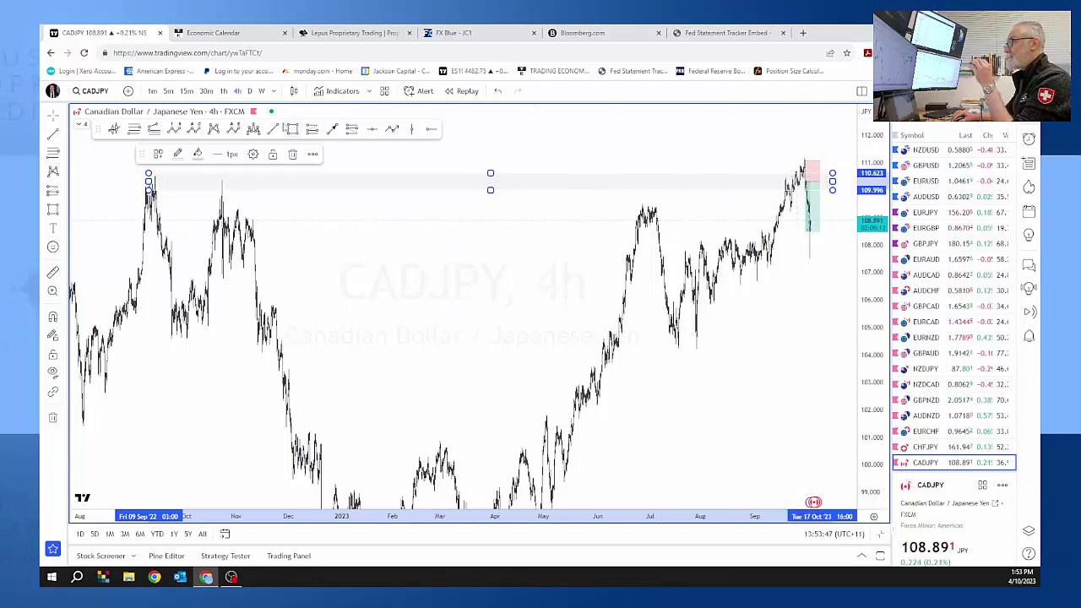
click(113, 177)
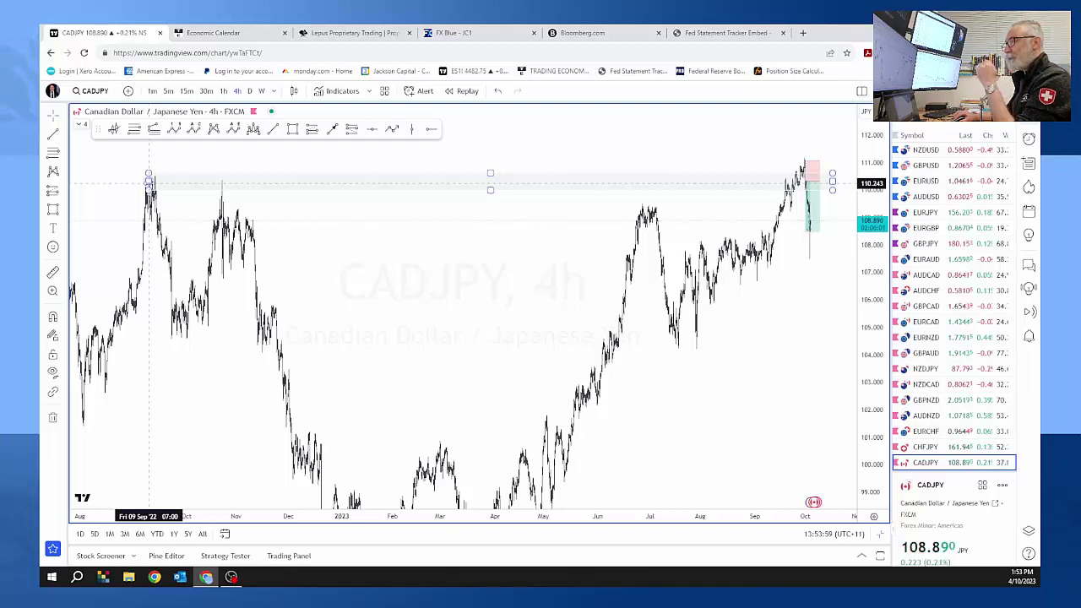
drag(149, 181, 131, 182)
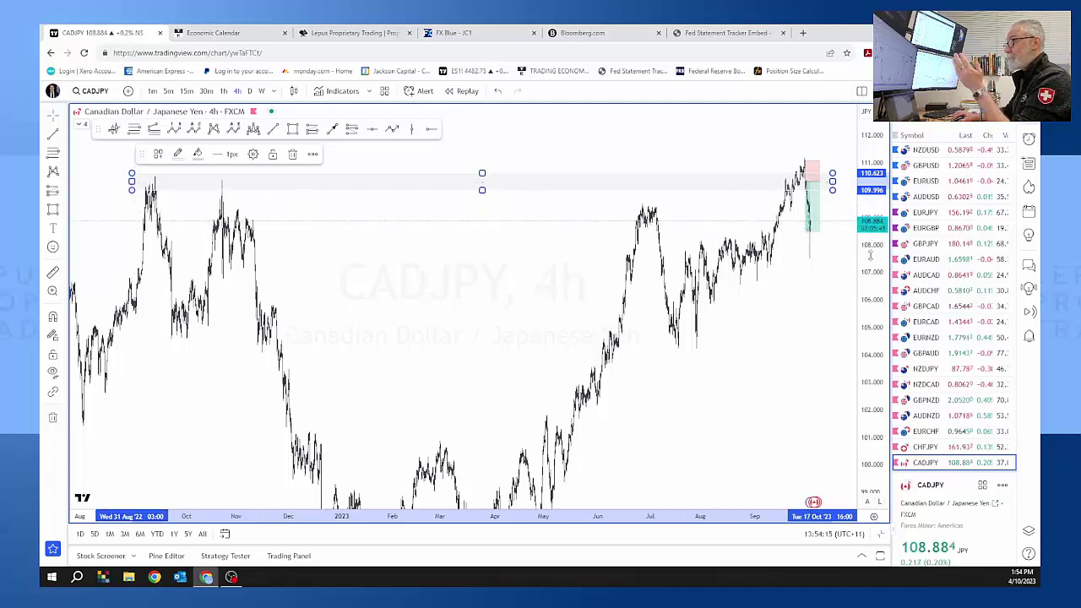
mouse_move(869, 253)
mouse_down()
mouse_move(857, 335)
mouse_move(751, 329)
mouse_move(724, 313)
mouse_move(330, 347)
mouse_up()
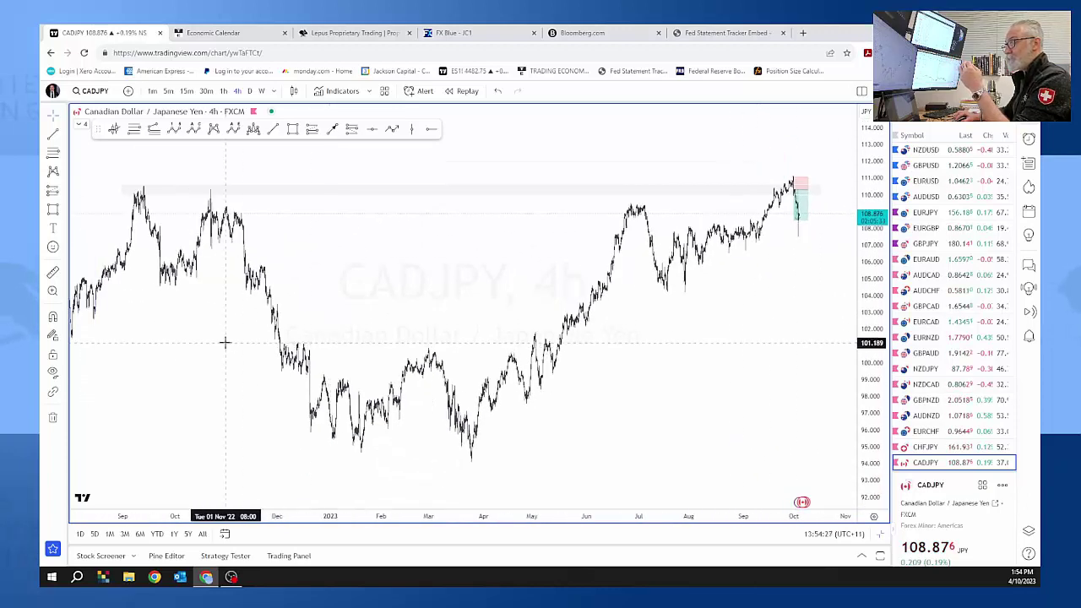
mouse_move(224, 342)
mouse_down()
mouse_move(299, 343)
mouse_move(214, 338)
mouse_up()
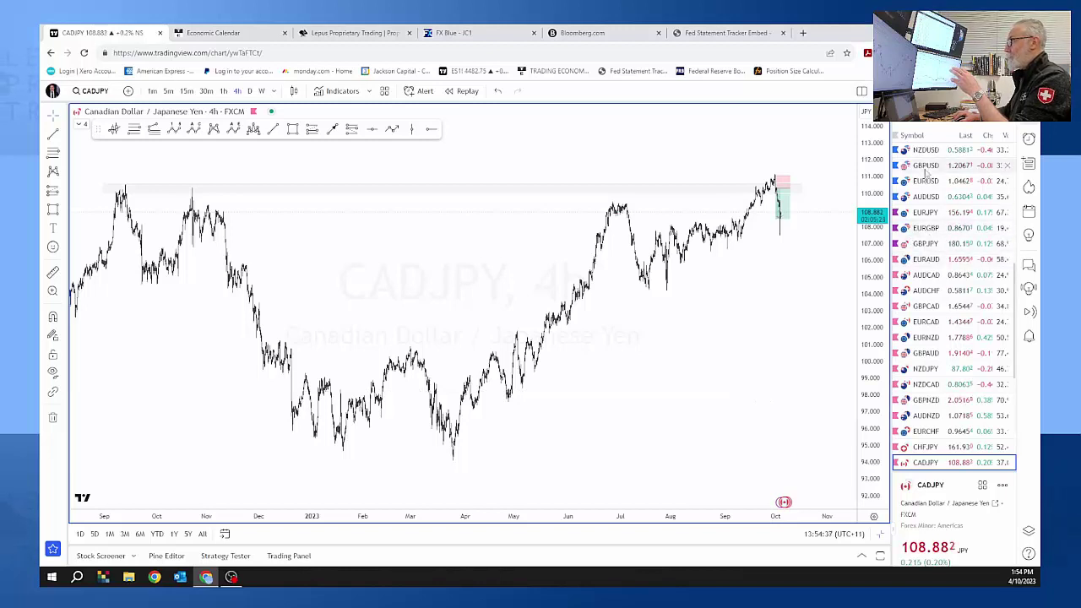
- Open the GBPUSD 4h chart and draw a rectangle zone from about 1.180 to 1.191, spanning 3 December 2022 to 12 December 2023
click(925, 168)
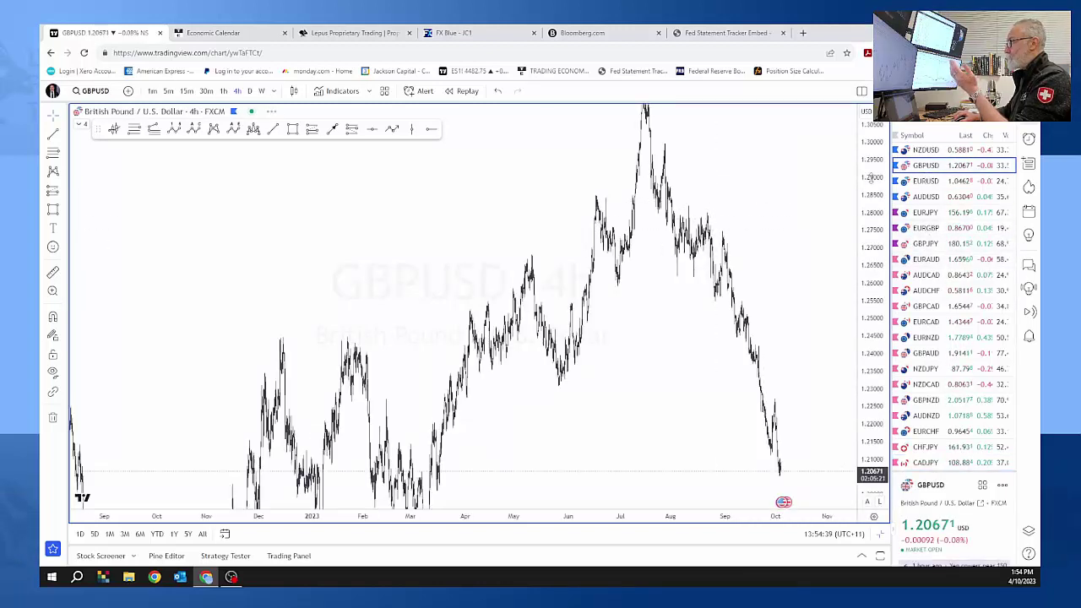
drag(864, 287, 862, 375)
drag(676, 253, 597, 228)
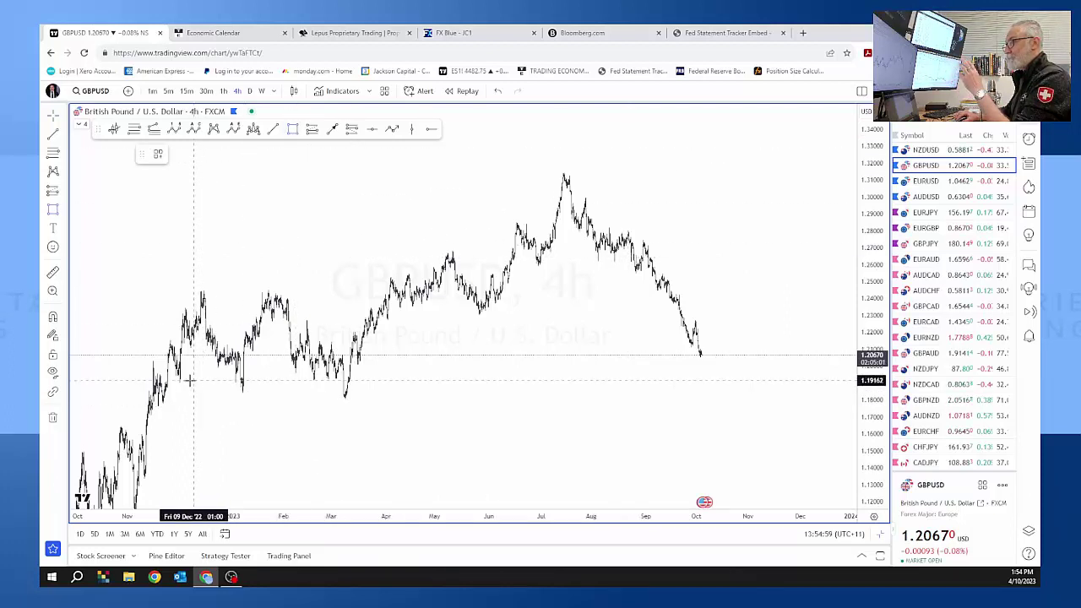
drag(184, 382, 818, 399)
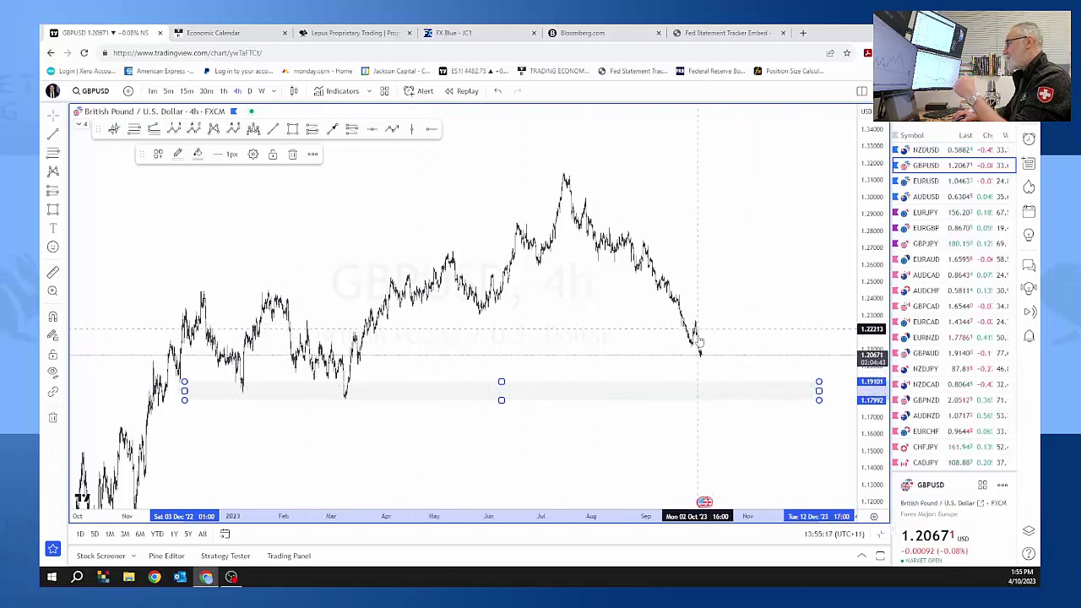
- Open the XAUUSD 4h chart and draw a rectangle zone from about 1804 to 1820, spanning 7 February to 18 December 2023
scroll(937, 357, down, 1)
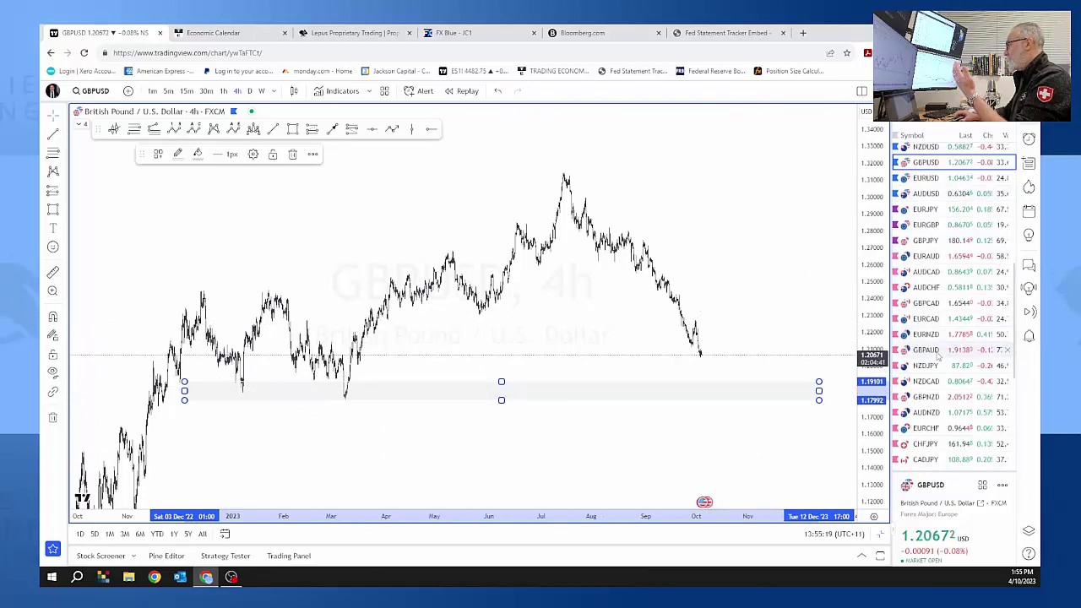
scroll(925, 304, up, 4)
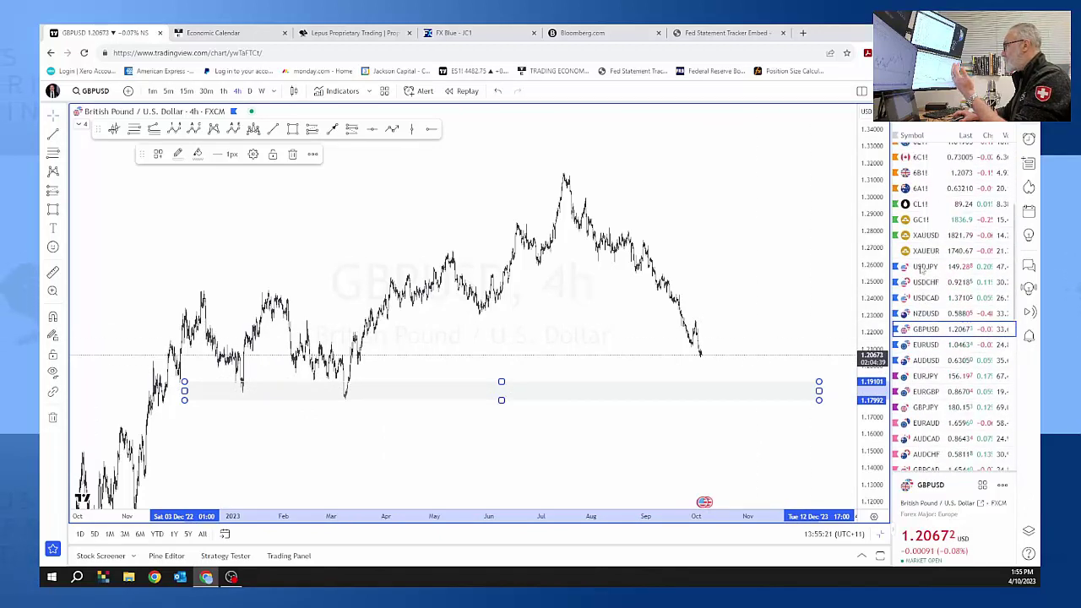
click(925, 234)
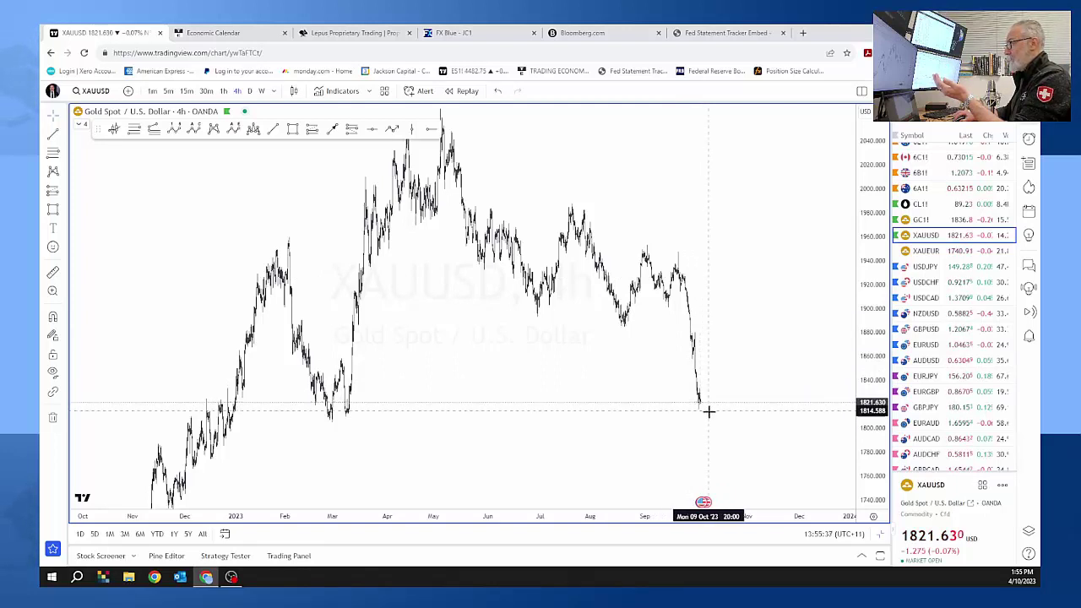
click(291, 128)
drag(295, 406, 828, 422)
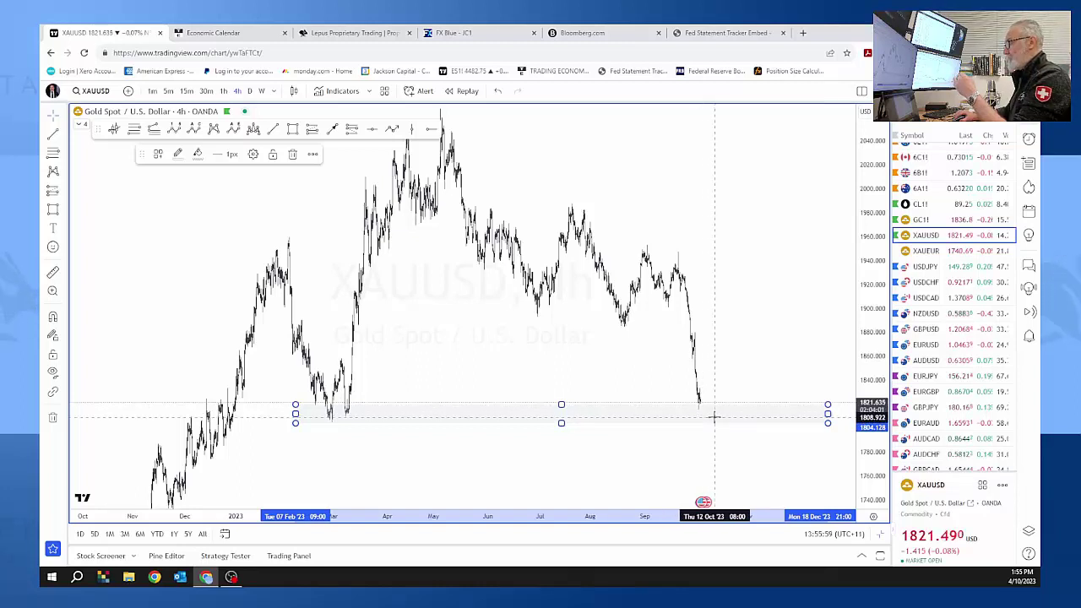
double_click(859, 207)
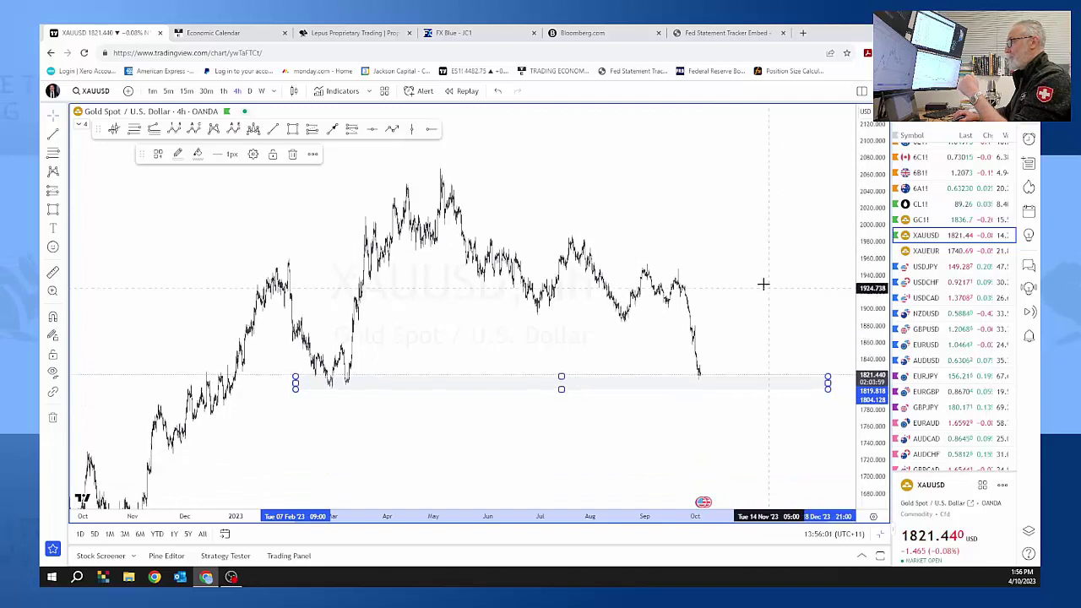
scroll(919, 246, up, 2)
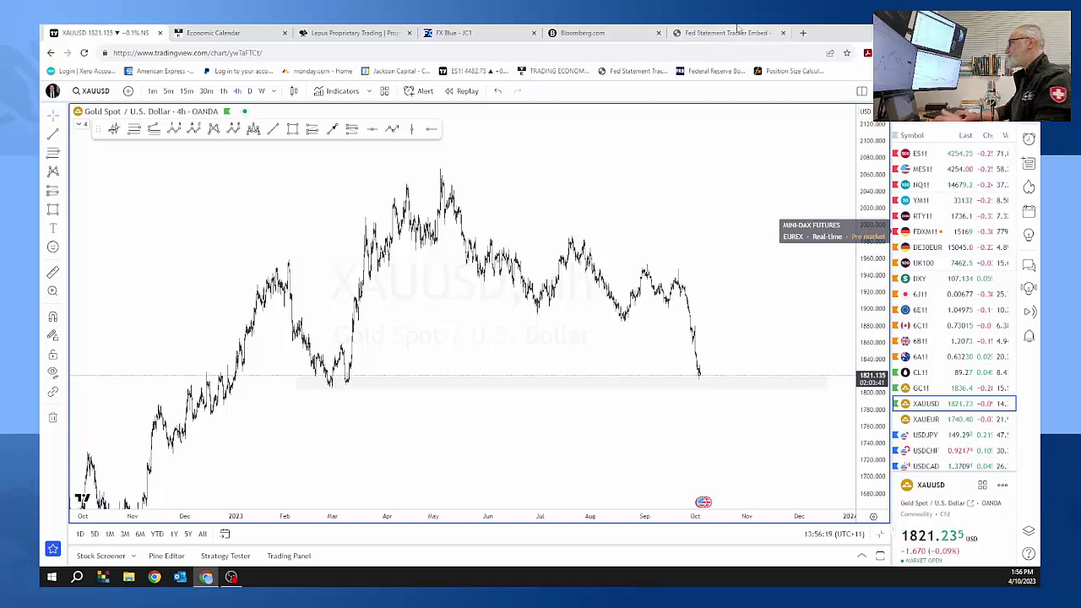
- Recheck the Bloomberg yen headlines and the Trading Economics calendar, and return to the charts to view USDJPY
click(599, 34)
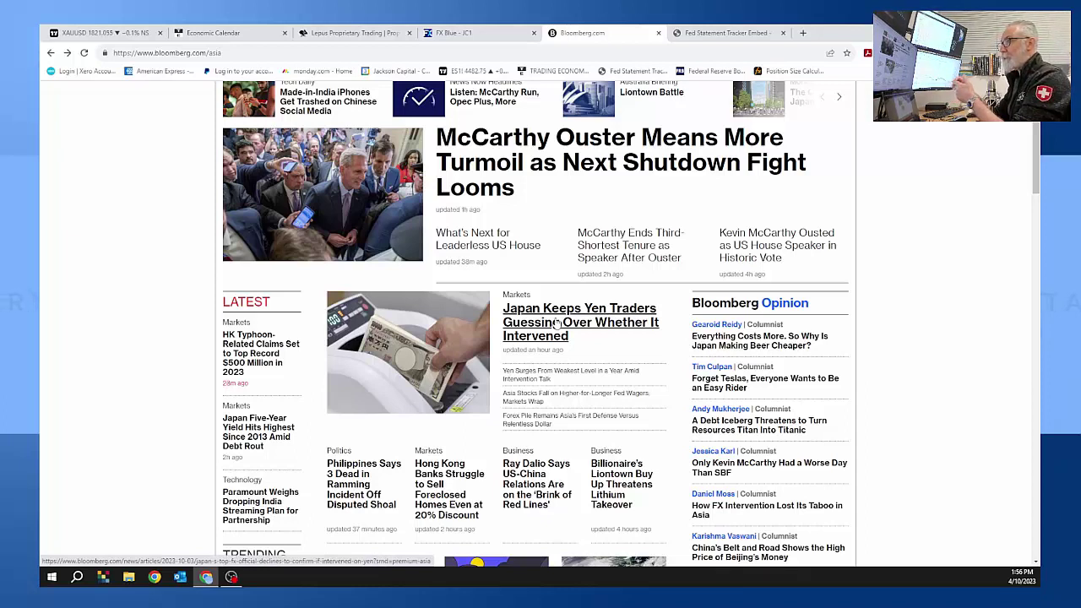
click(232, 32)
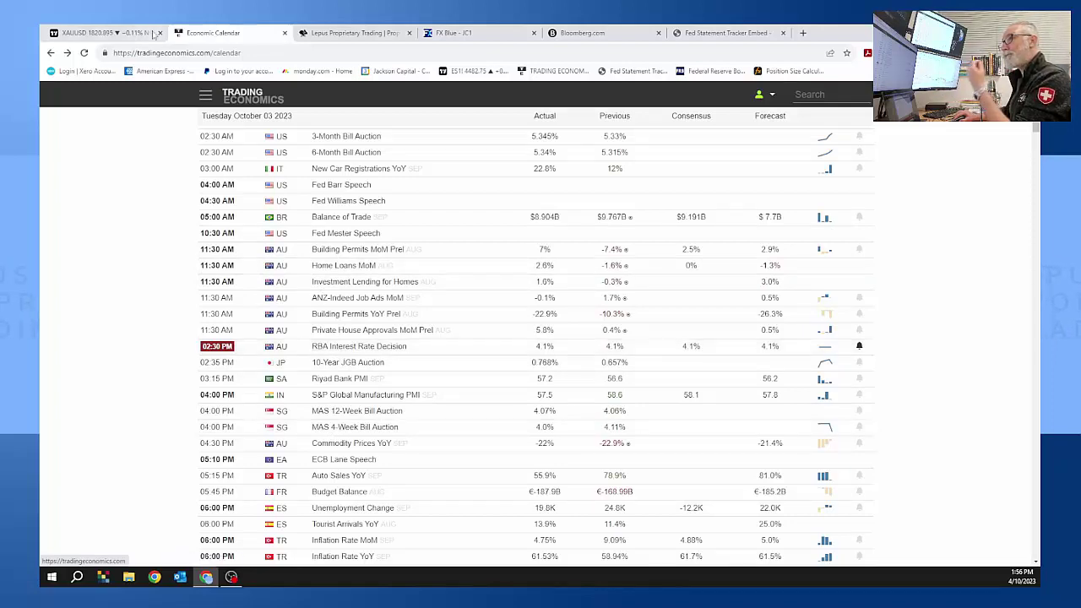
click(126, 33)
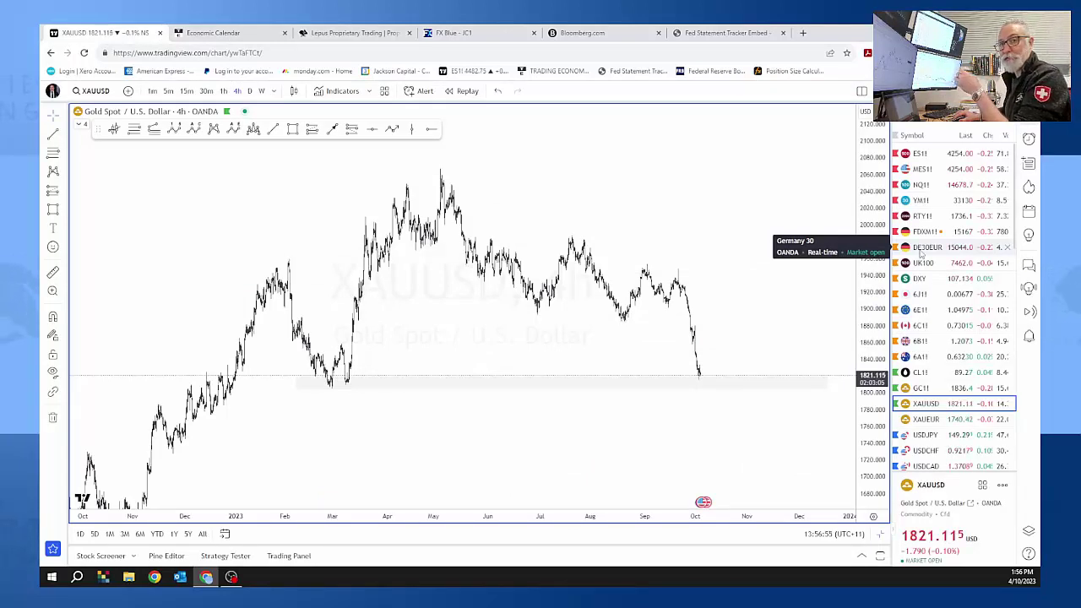
click(925, 435)
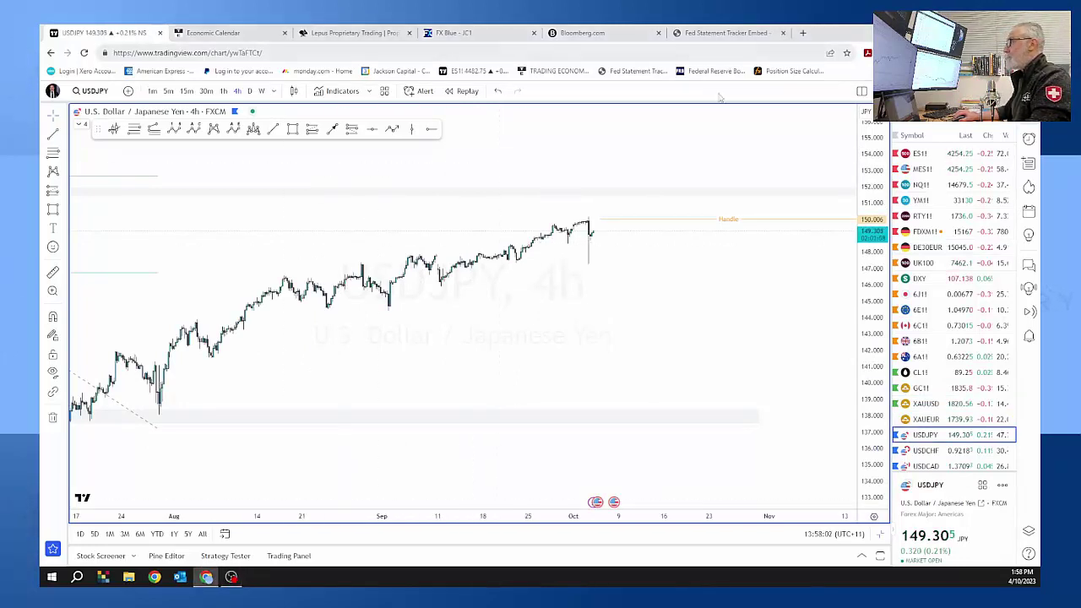
- Switch to Discord in a new browser tab and open the swing_trade channel of the Lepus Proprietary Trading server
click(804, 33)
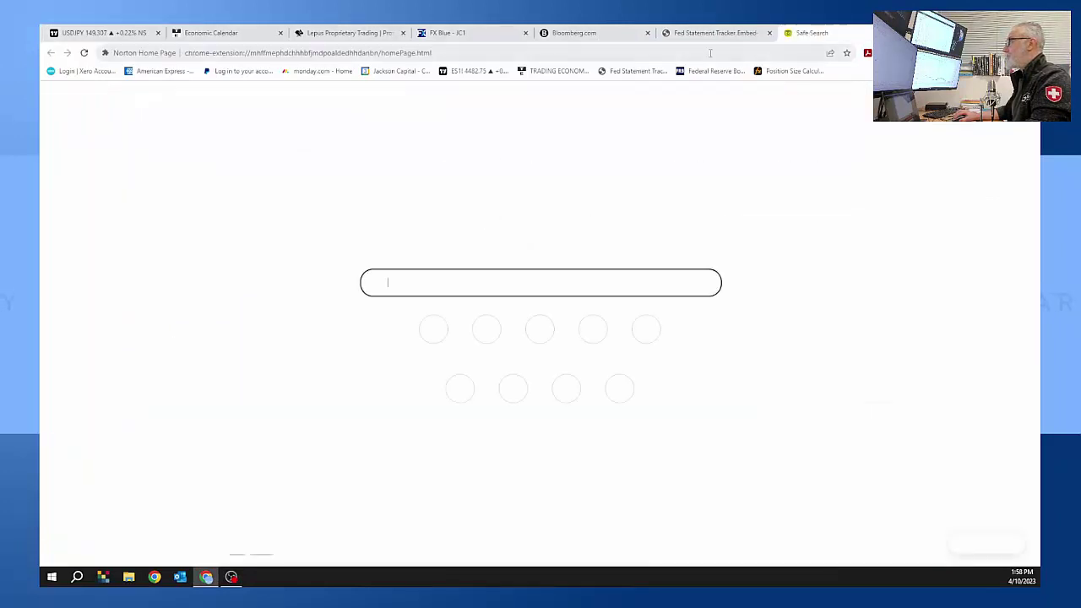
text(dis)
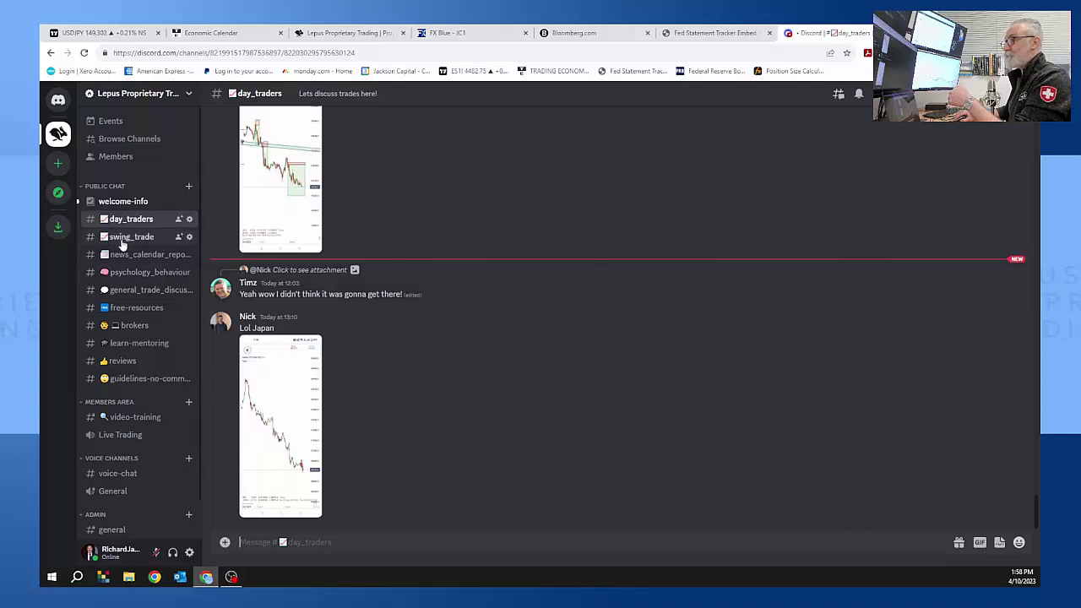
click(122, 239)
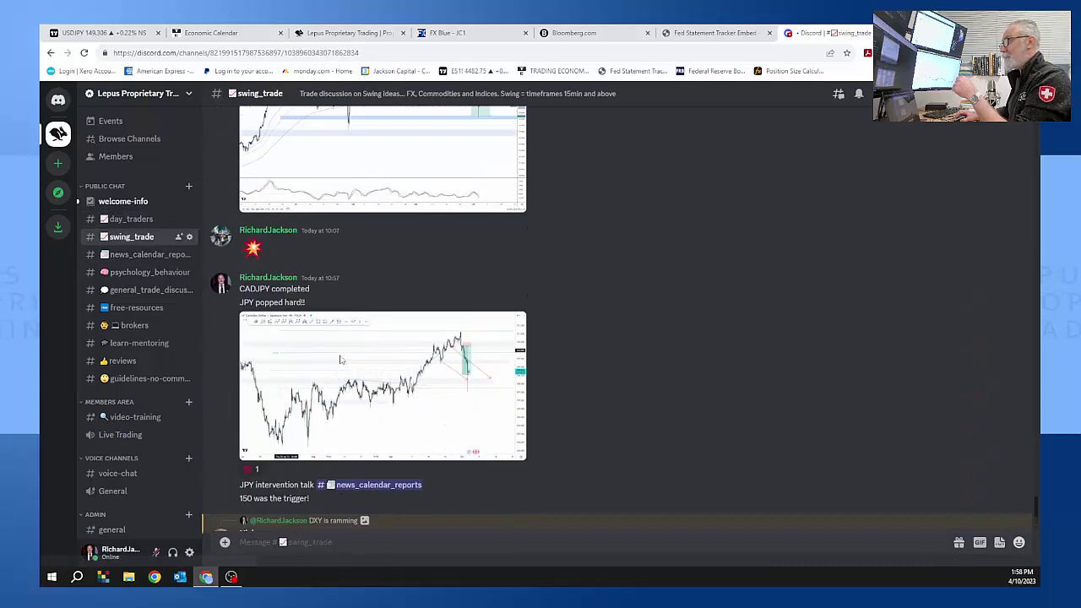
- Read back through the swing_trade posts to the 22 September 2023 CADJPY trade update
scroll(340, 360, up, 15)
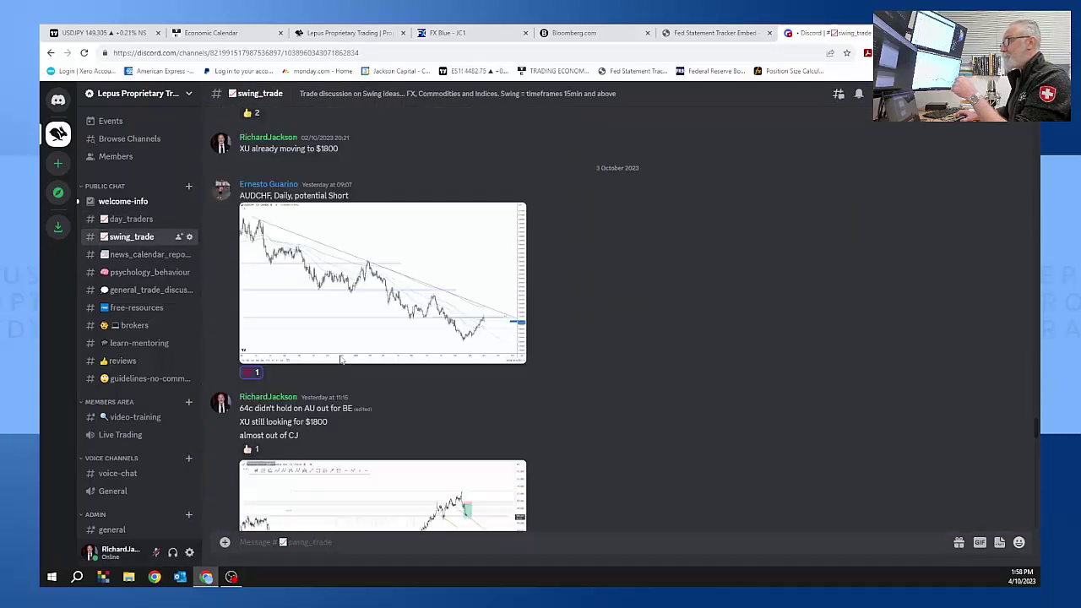
scroll(340, 361, up, 15)
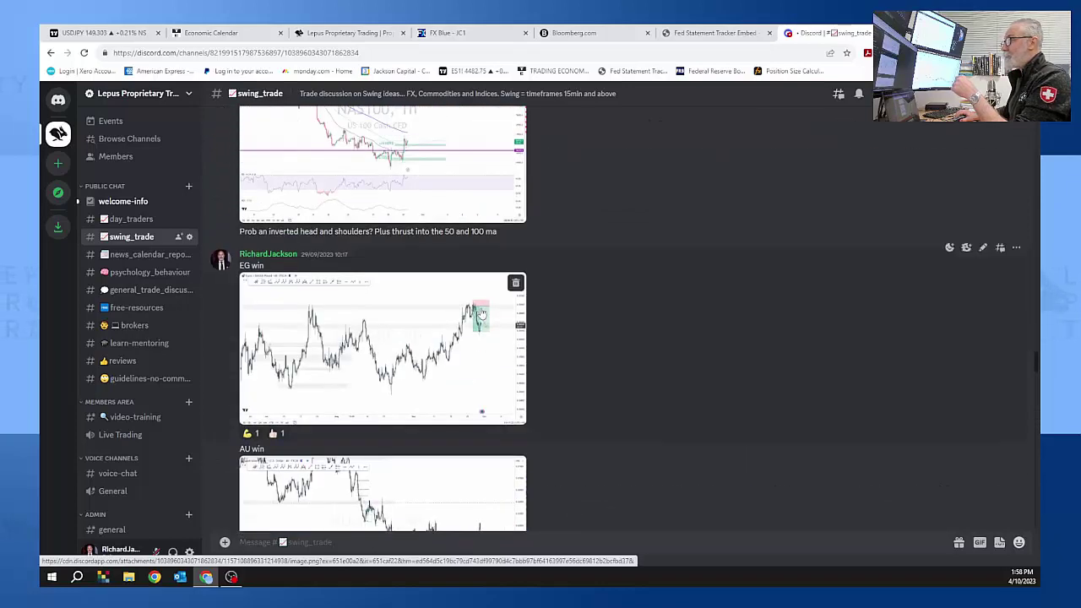
scroll(486, 317, up, 10)
scroll(475, 306, up, 10)
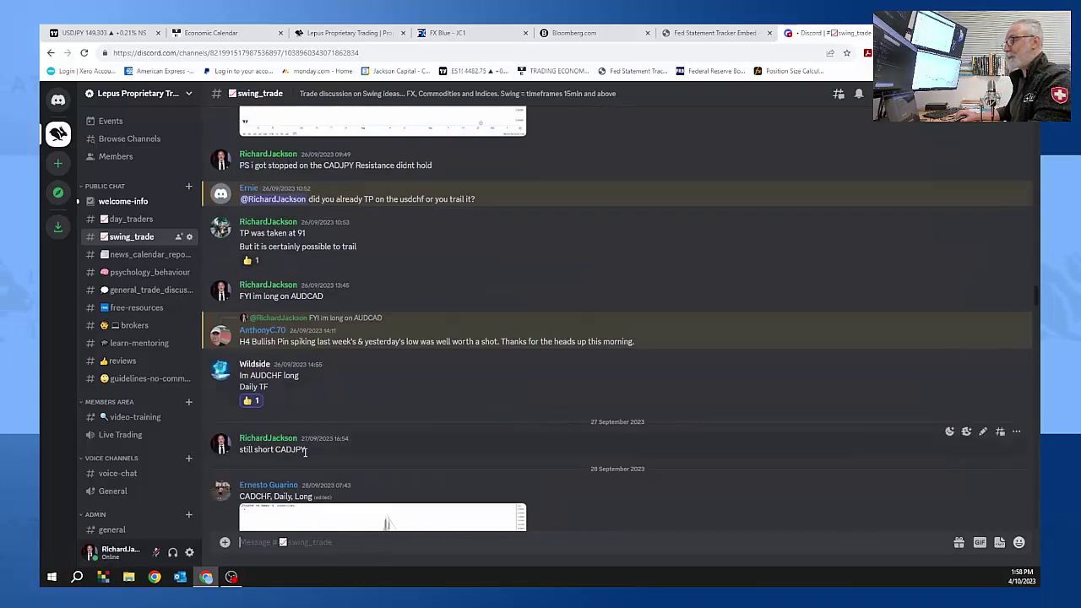
scroll(328, 443, up, 10)
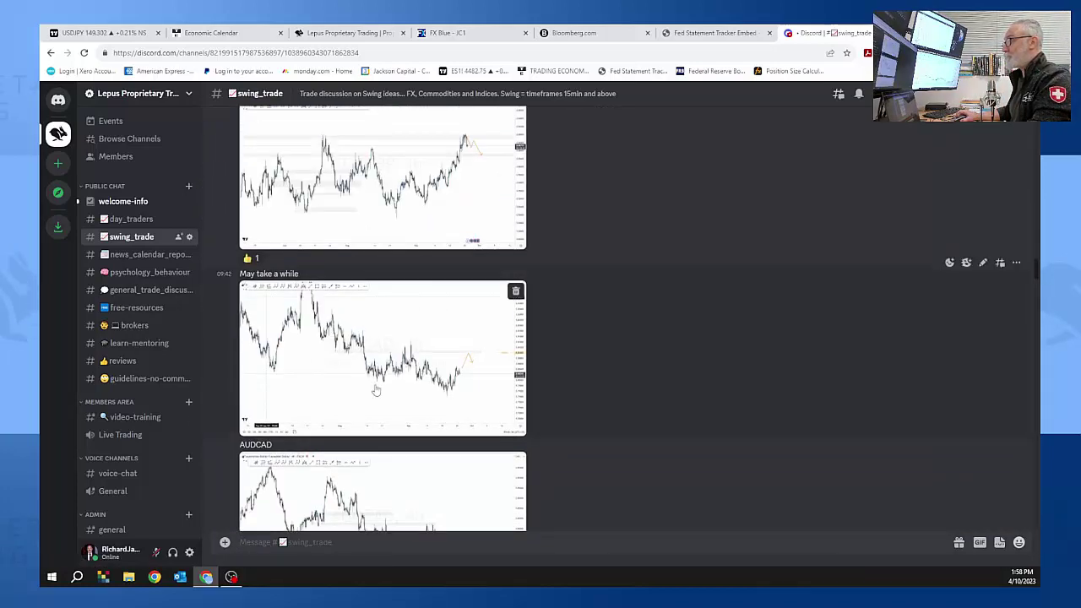
scroll(447, 198, up, 10)
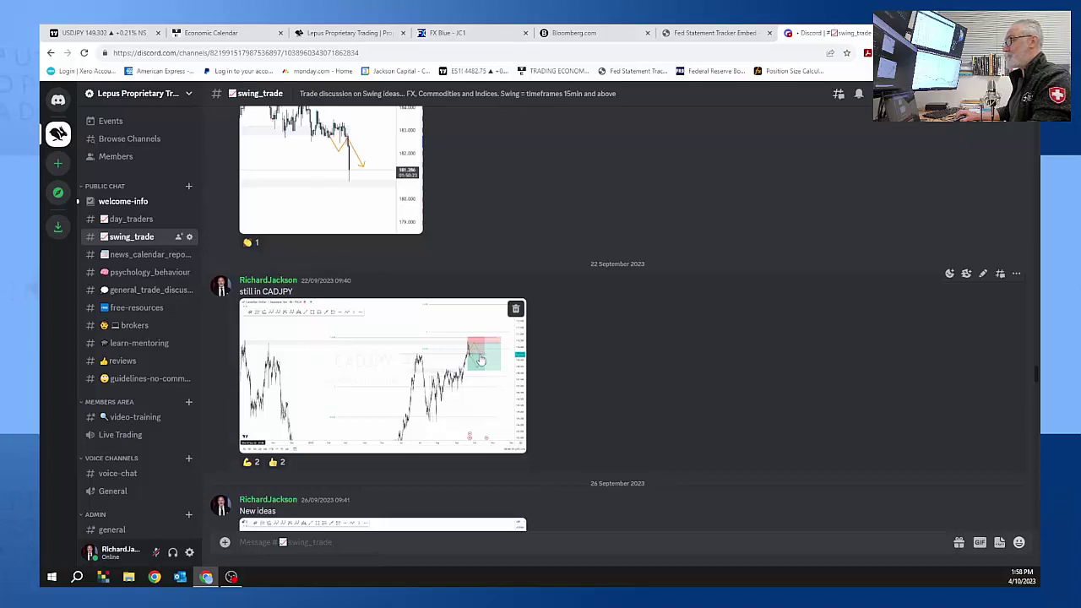
- Review the swing_trade posts from 26 September to early October, including the CADJPY and DXY charts, and open the day_traders channel
scroll(502, 370, down, 15)
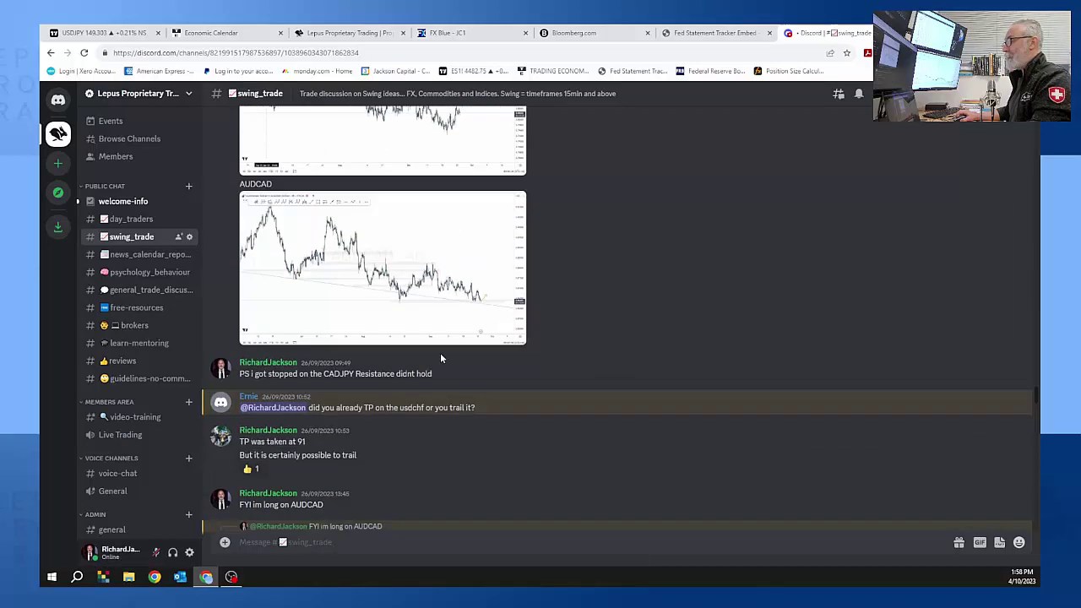
scroll(440, 358, down, 15)
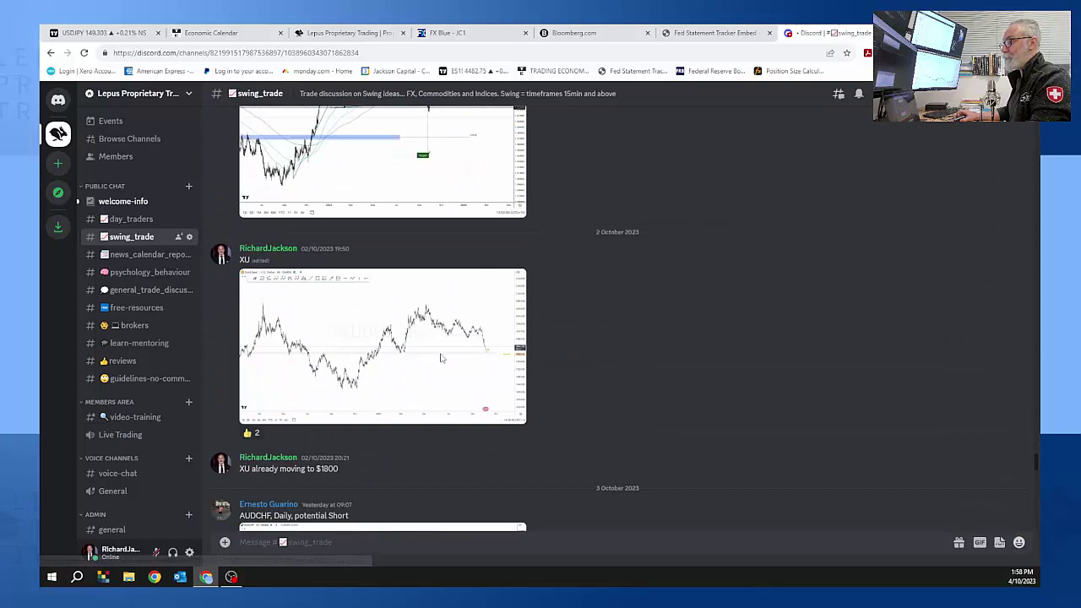
scroll(441, 360, down, 15)
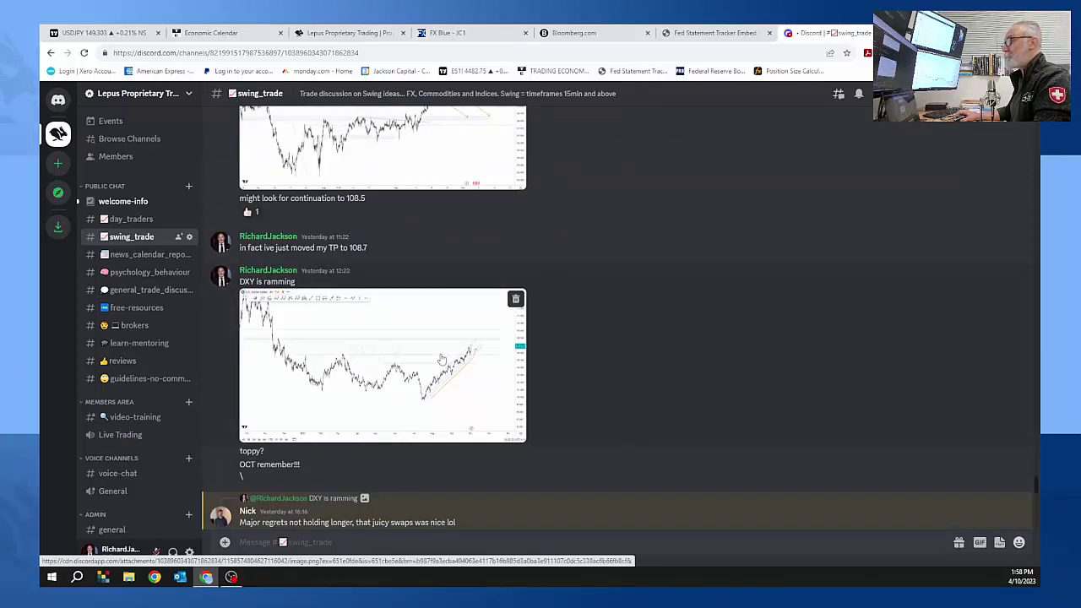
scroll(440, 359, down, 5)
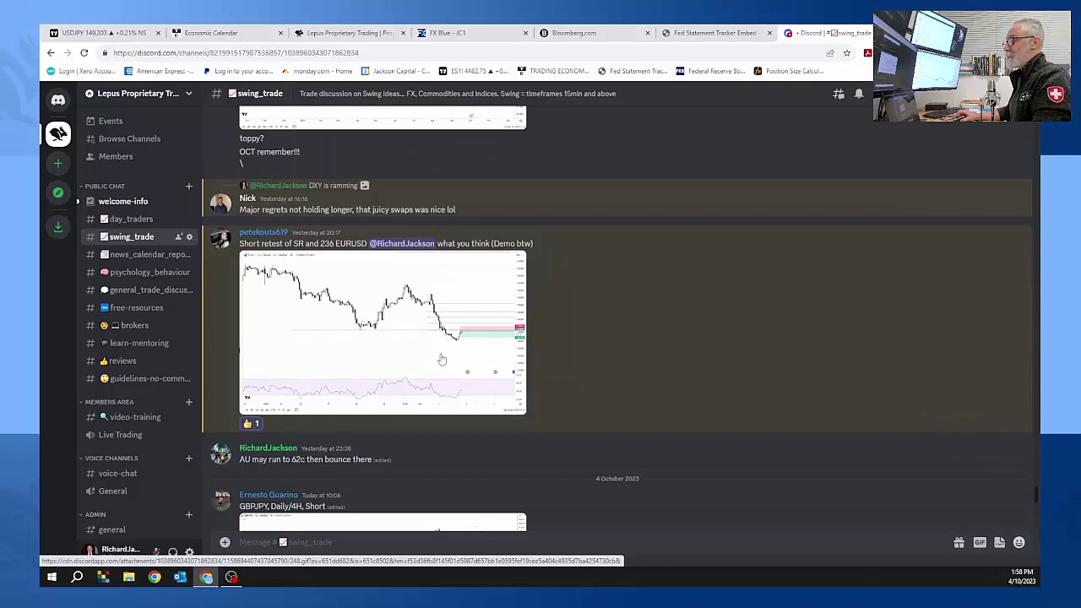
scroll(441, 359, up, 5)
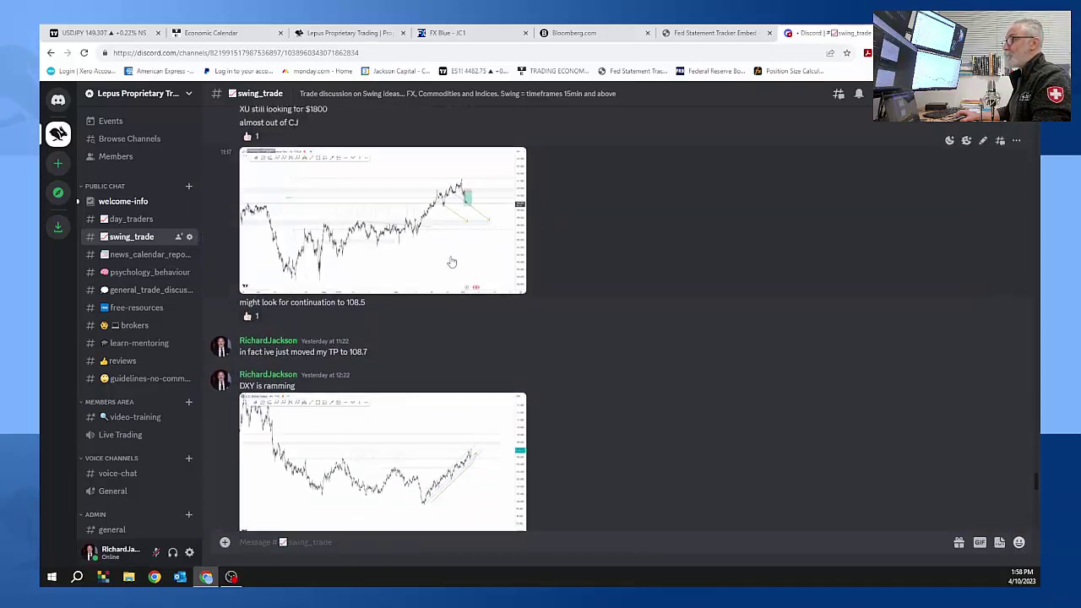
scroll(444, 318, up, 3)
click(130, 218)
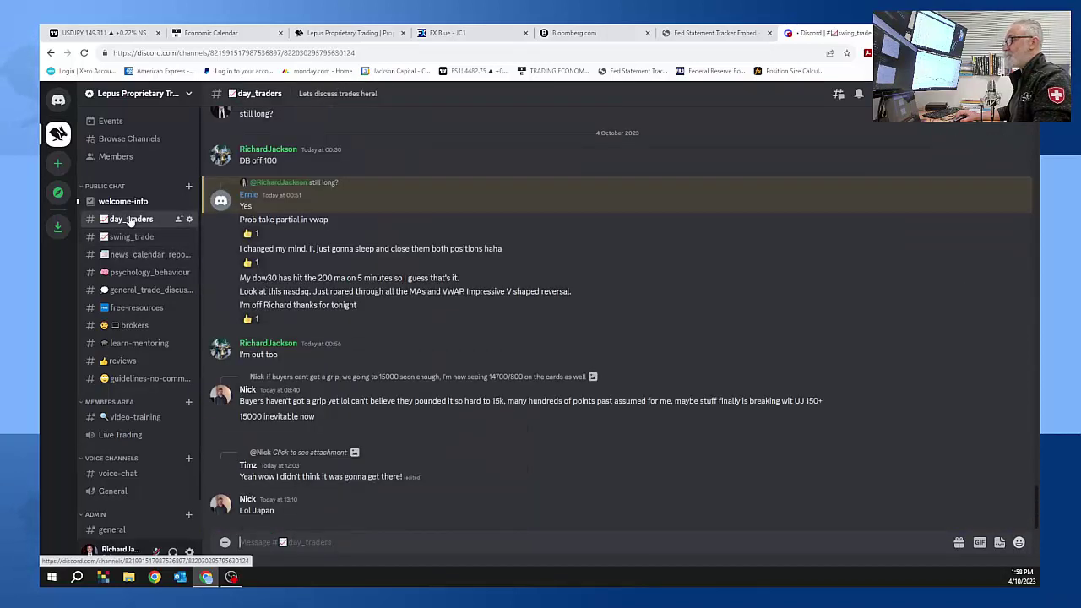